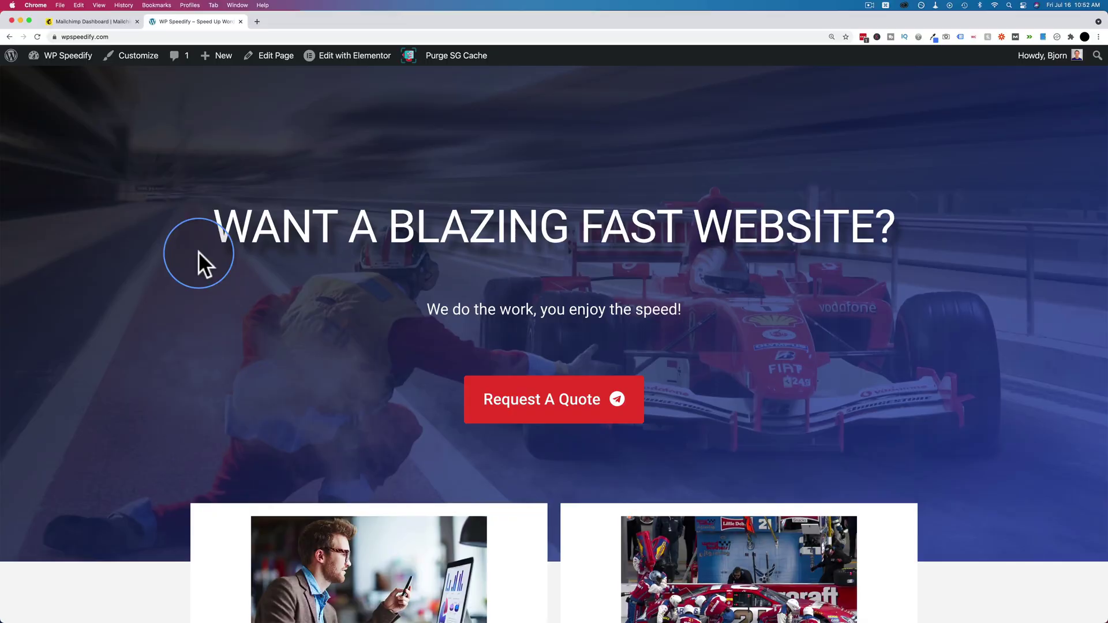
Step: Open the homepage for editing in Elementor and select the checklist heading above the name and email form
{"action": "scroll", "coordinate": [199, 251], "scroll_direction": "down", "scroll_amount": 10}
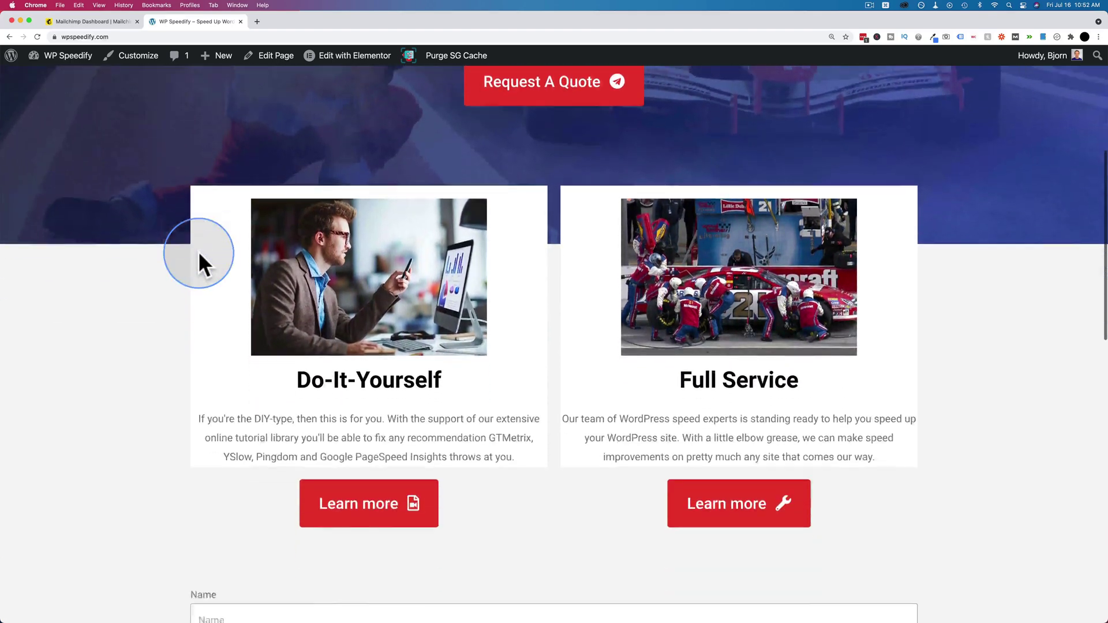
{"action": "scroll", "coordinate": [198, 251], "scroll_direction": "down", "scroll_amount": 4}
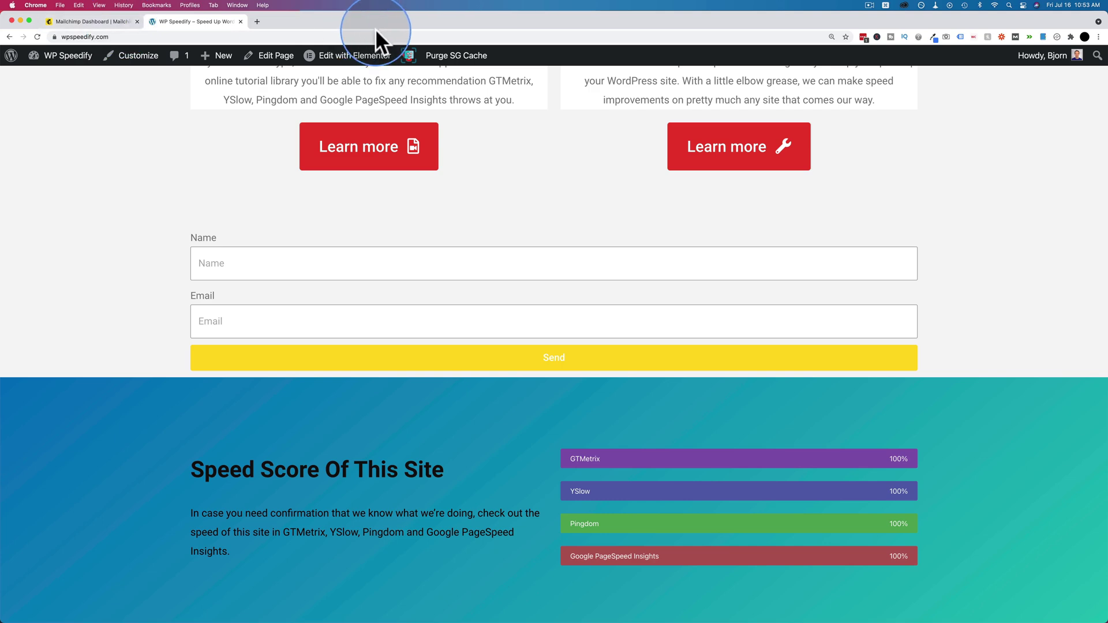
{"action": "left_click", "coordinate": [346, 58]}
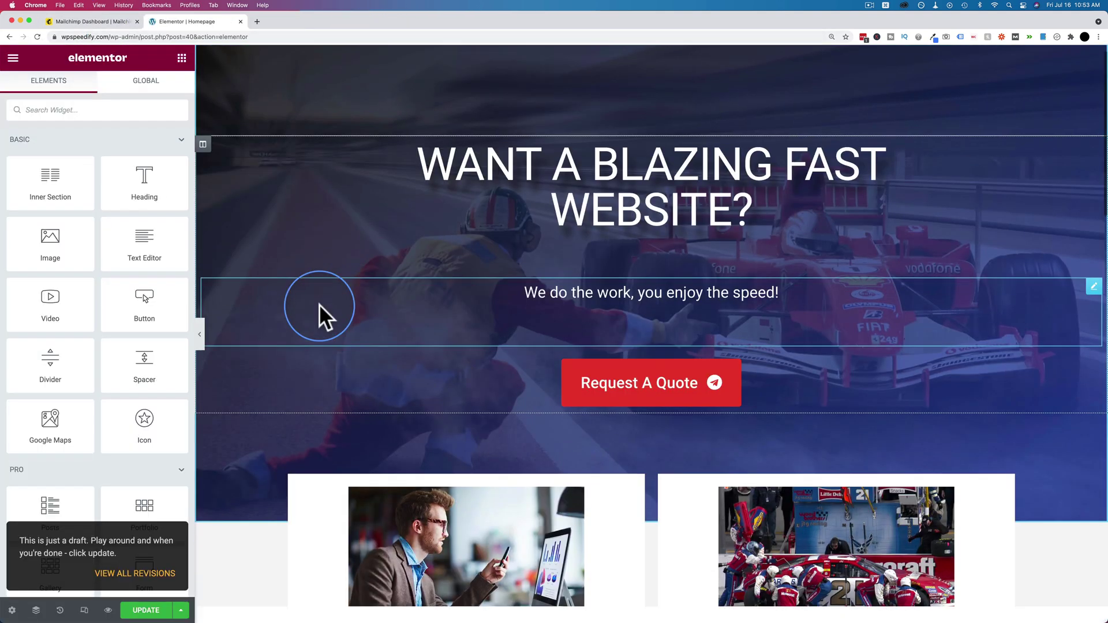
{"action": "scroll", "coordinate": [319, 306], "scroll_direction": "down", "scroll_amount": 14}
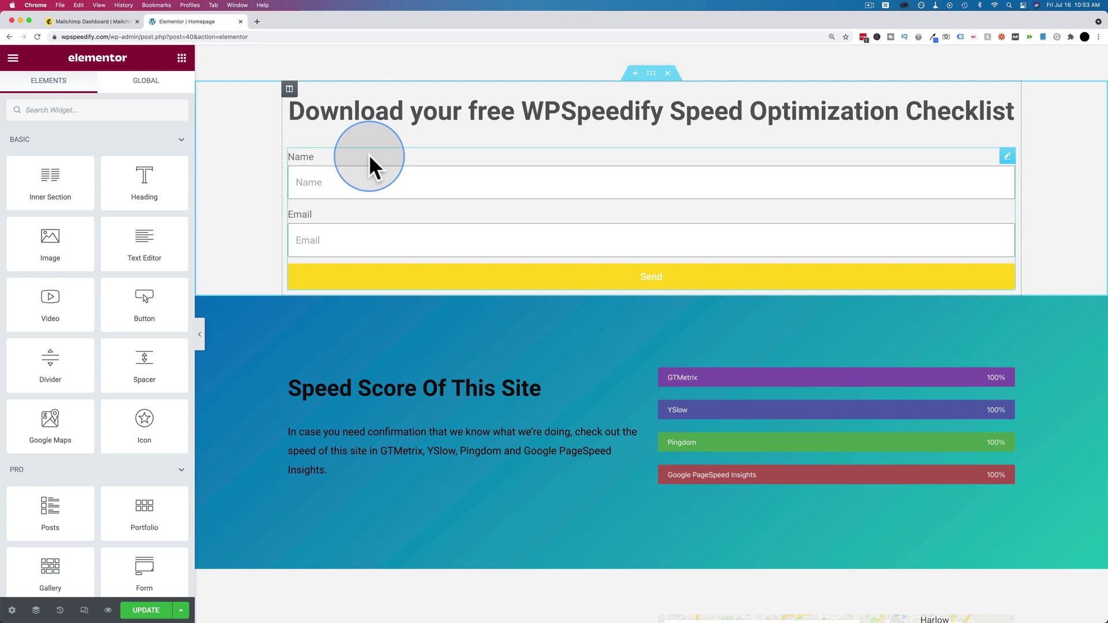
{"action": "left_click", "coordinate": [370, 156]}
{"action": "left_click", "coordinate": [299, 138]}
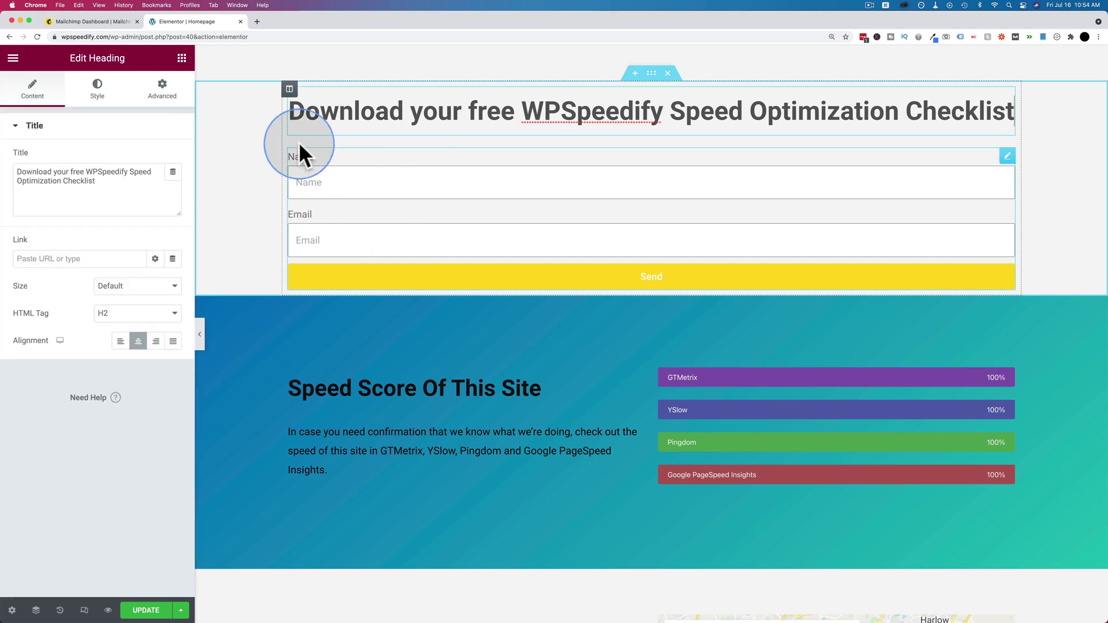
{"action": "left_click", "coordinate": [294, 112]}
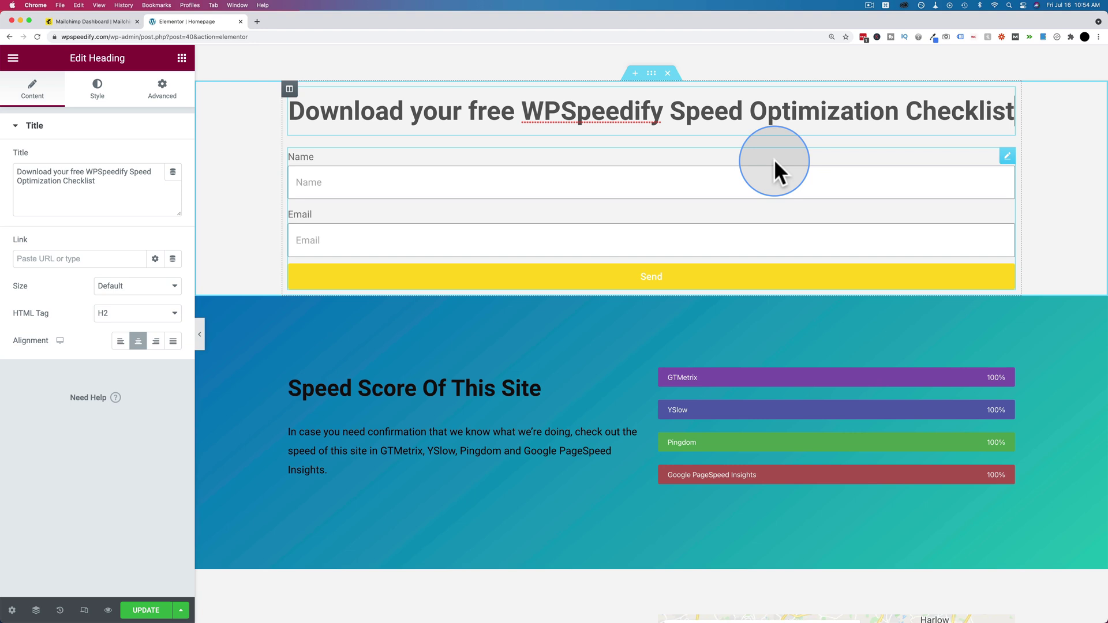
{"action": "left_click", "coordinate": [181, 57]}
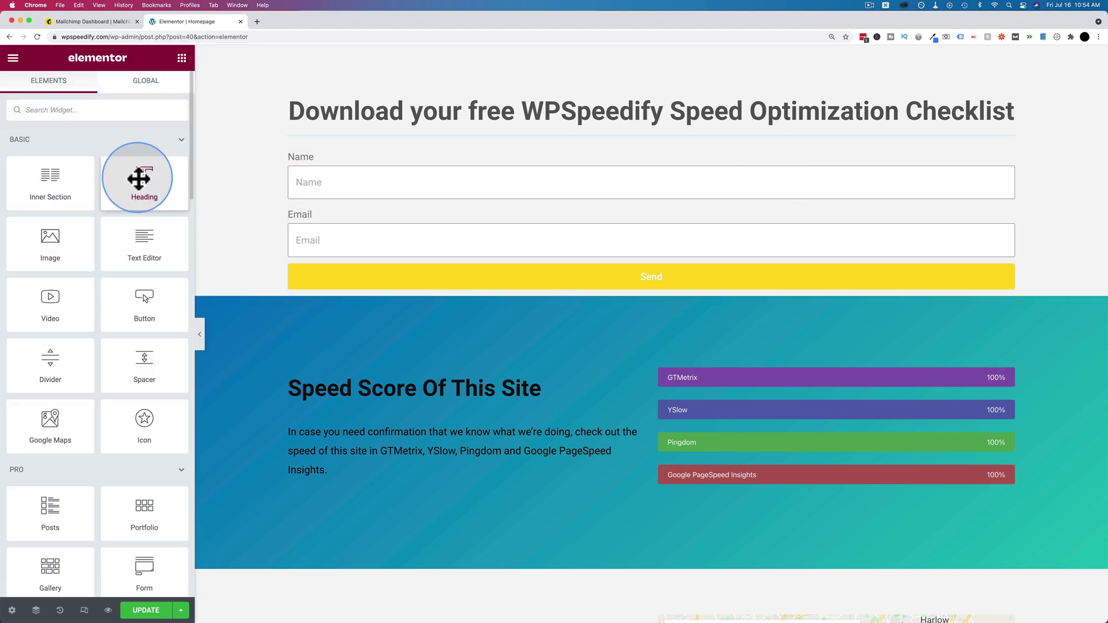
{"action": "left_click_drag", "start_coordinate": [142, 177], "coordinate": [505, 141]}
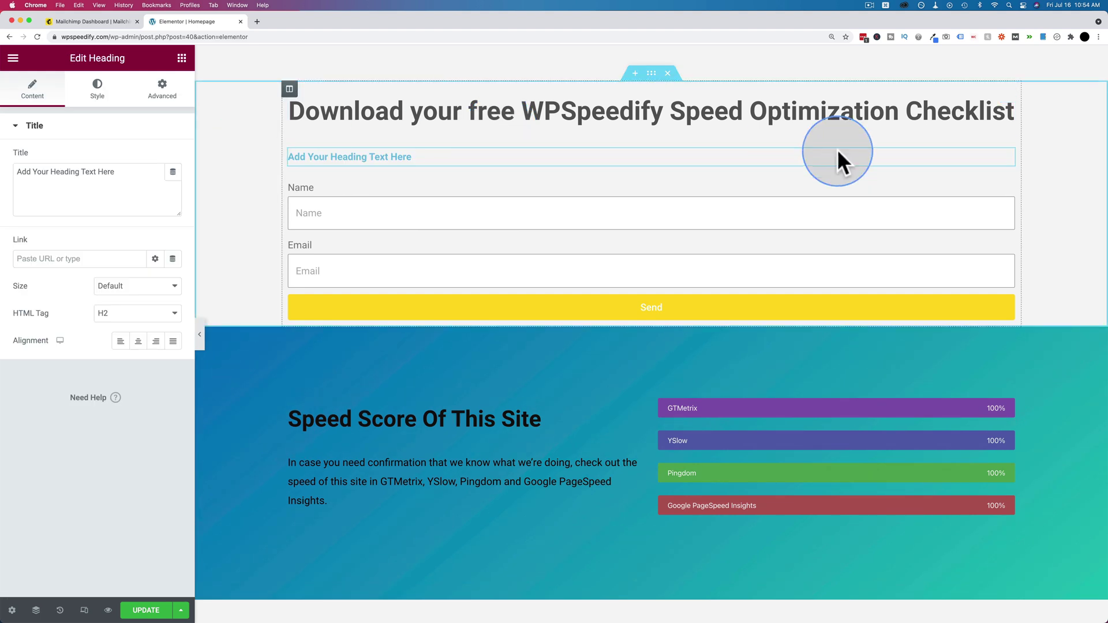
{"action": "right_click", "coordinate": [1007, 156]}
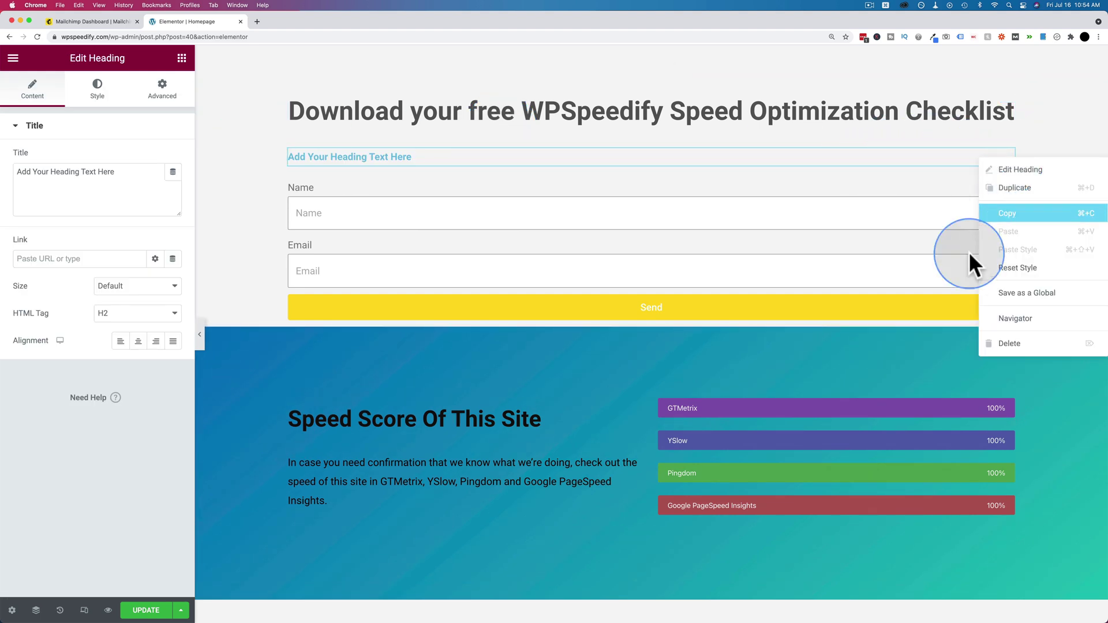
{"action": "left_click", "coordinate": [1004, 349]}
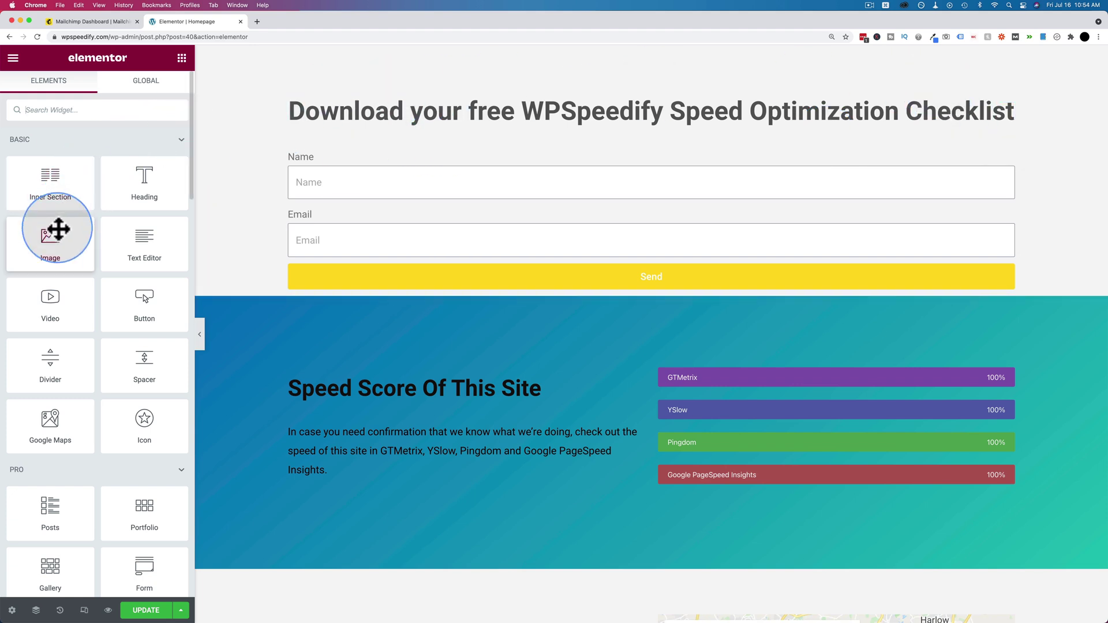
Step: Add an Image widget between the checklist heading and the form, and insert mag003-411px-11-point.png into it
{"action": "left_click_drag", "start_coordinate": [54, 231], "coordinate": [559, 139]}
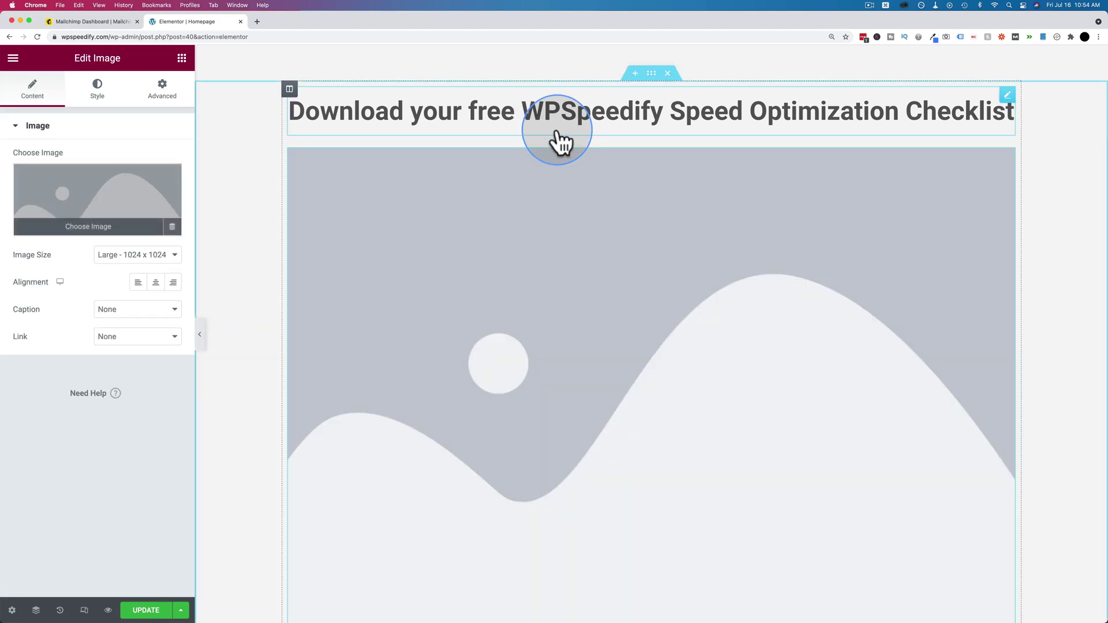
{"action": "left_click", "coordinate": [89, 211]}
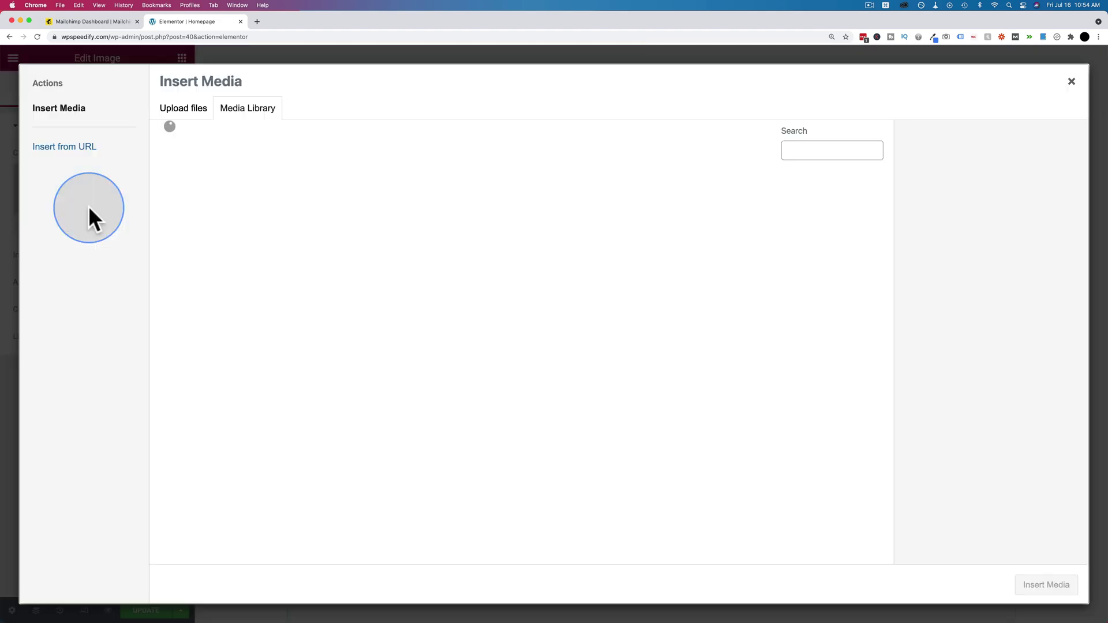
{"action": "left_click_drag", "start_coordinate": [275, 145], "coordinate": [171, 268]}
{"action": "left_click", "coordinate": [203, 234]}
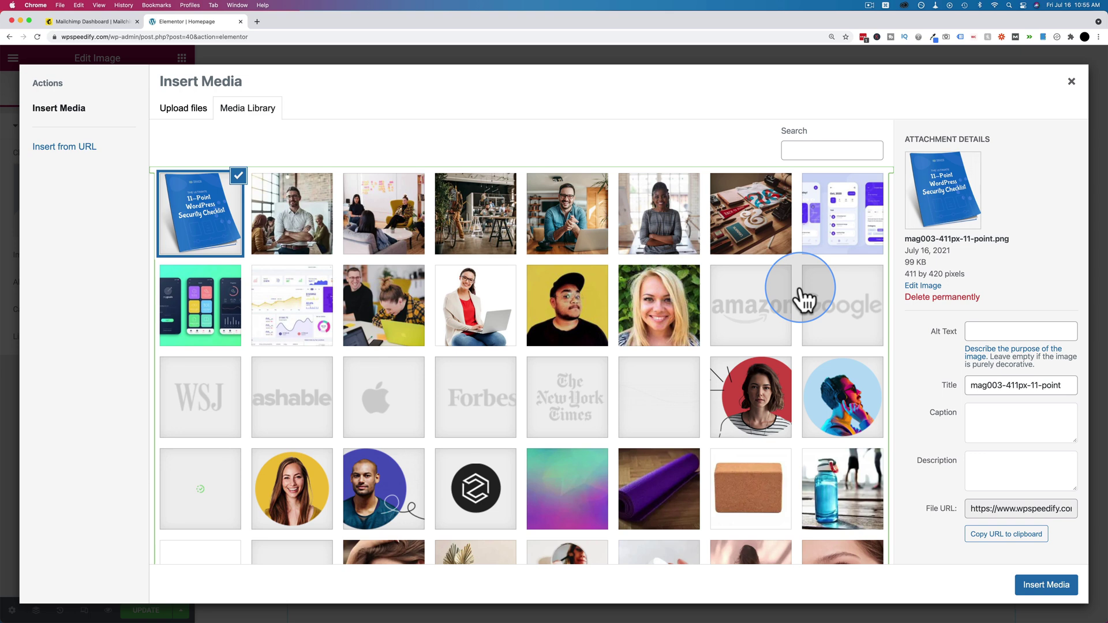
{"action": "left_click", "coordinate": [1043, 584]}
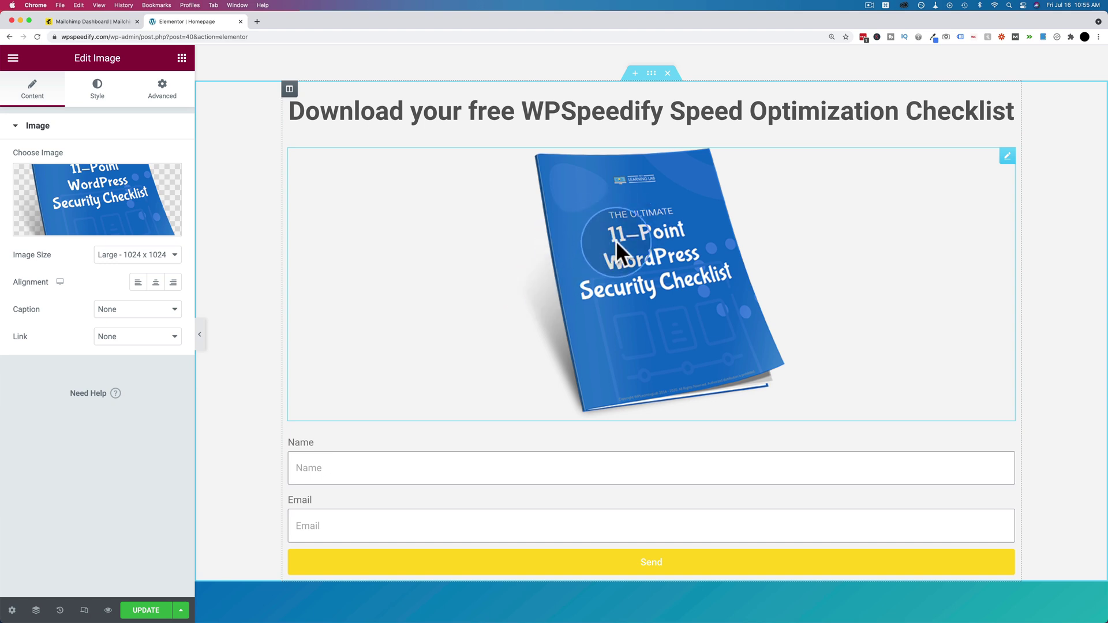
Step: Unlink the padding values of the column holding the form and set right and left padding to 200 px
{"action": "left_click", "coordinate": [289, 89]}
{"action": "left_click", "coordinate": [161, 99]}
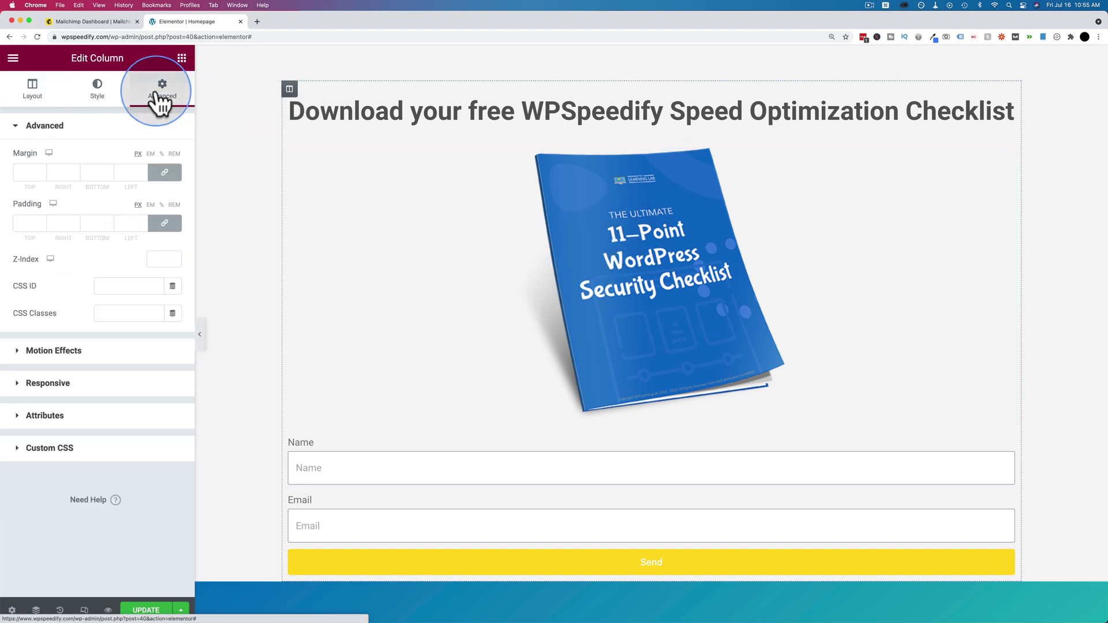
{"action": "left_click", "coordinate": [164, 222]}
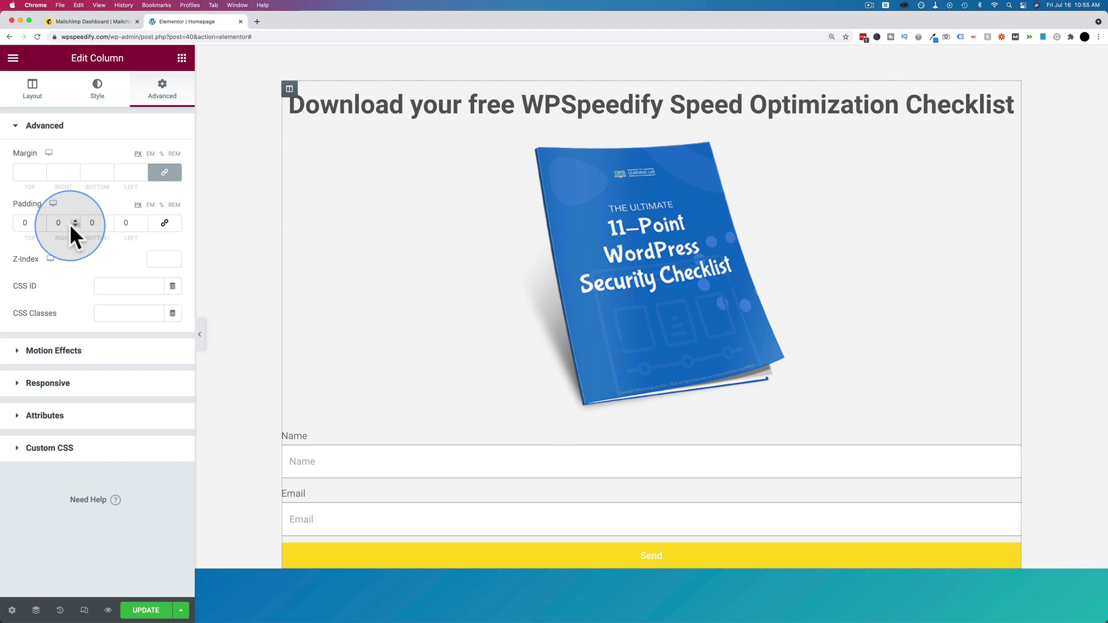
{"action": "left_click_drag", "start_coordinate": [69, 224], "coordinate": [128, 227]}
{"action": "type", "text": "200200"}
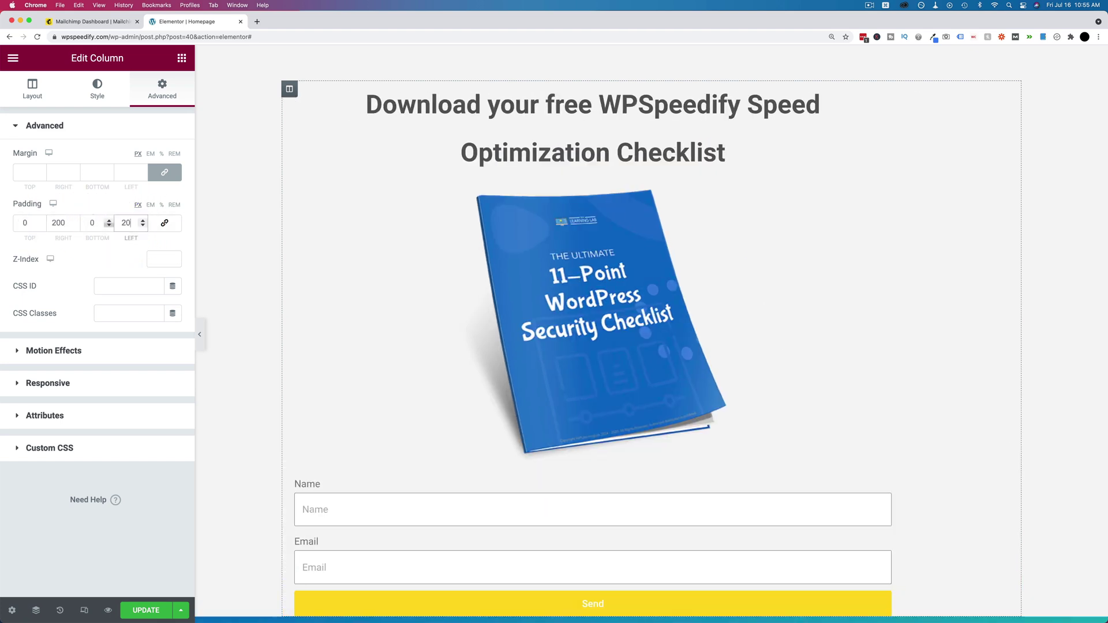
Step: Set the checklist cover image's width to 25% and update the page
{"action": "left_click", "coordinate": [615, 229]}
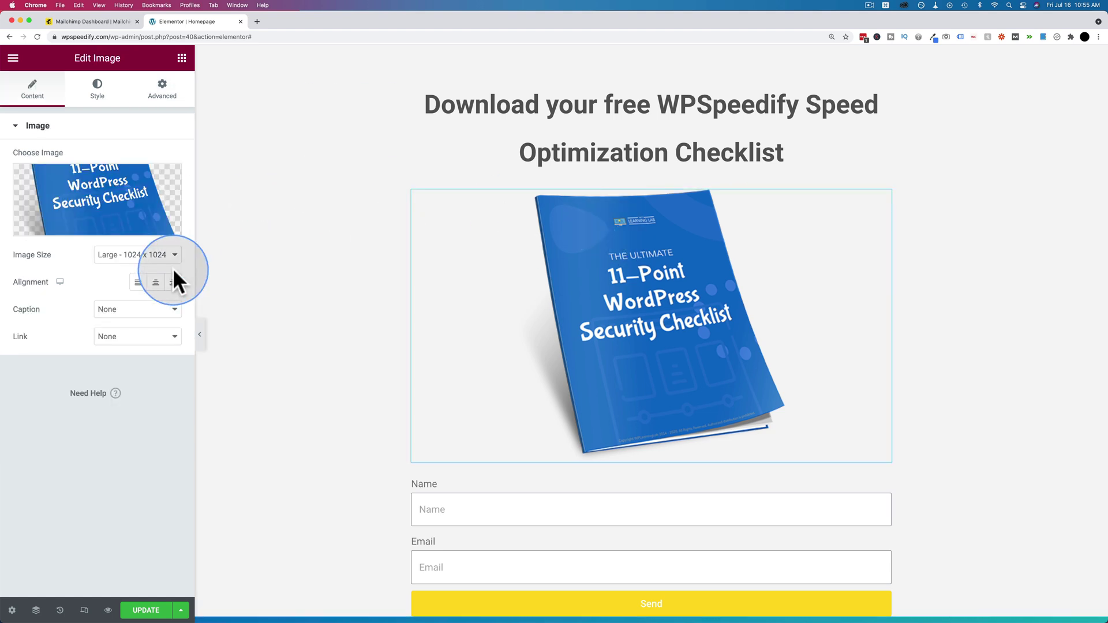
{"action": "left_click", "coordinate": [96, 94]}
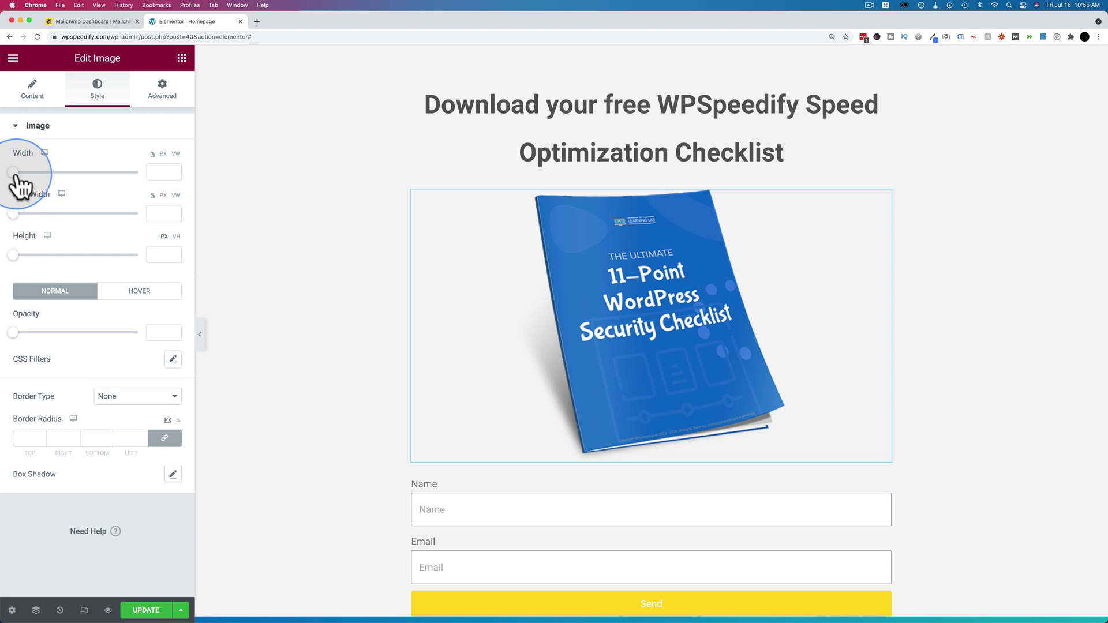
{"action": "left_click_drag", "start_coordinate": [18, 178], "coordinate": [48, 178]}
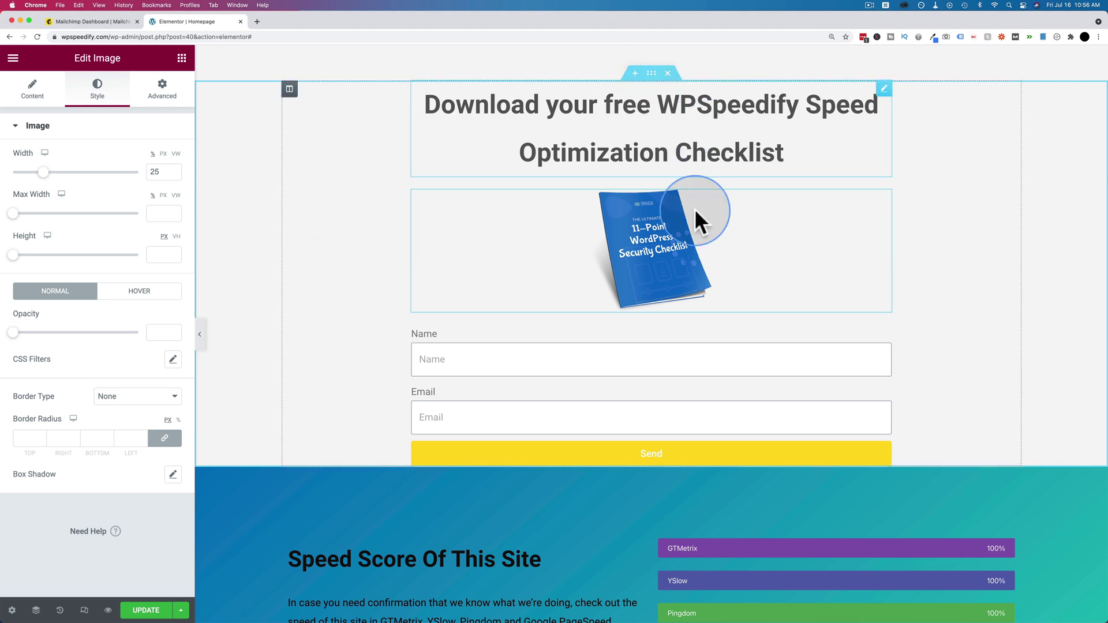
{"action": "left_click", "coordinate": [146, 610]}
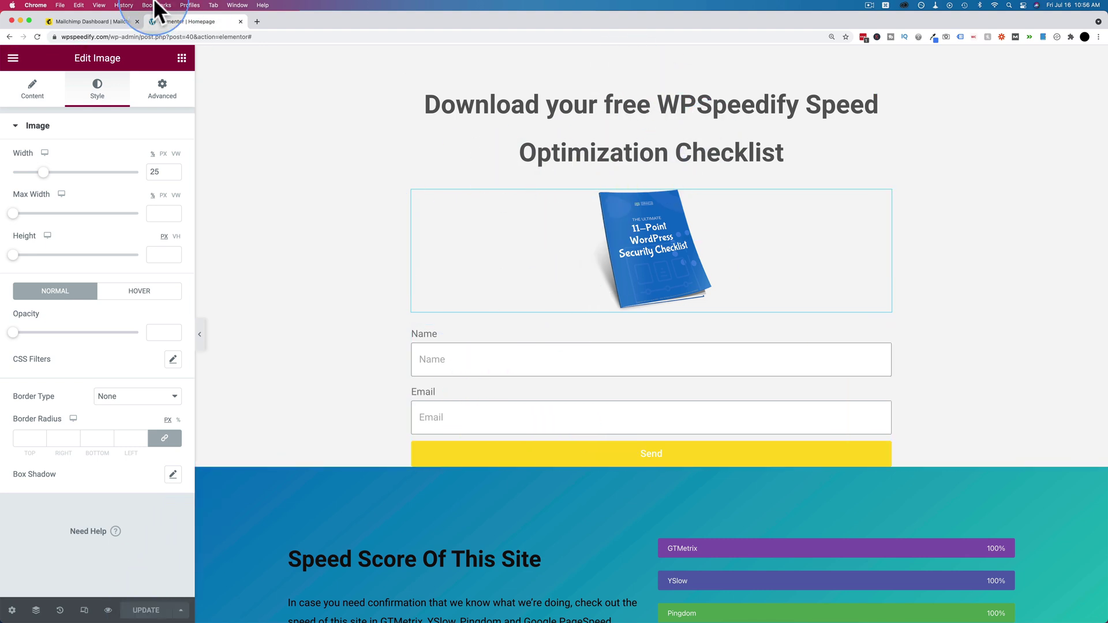
Step: Switch to Mailchimp and examine the audience name on the Audience dashboard
{"action": "left_click", "coordinate": [103, 20]}
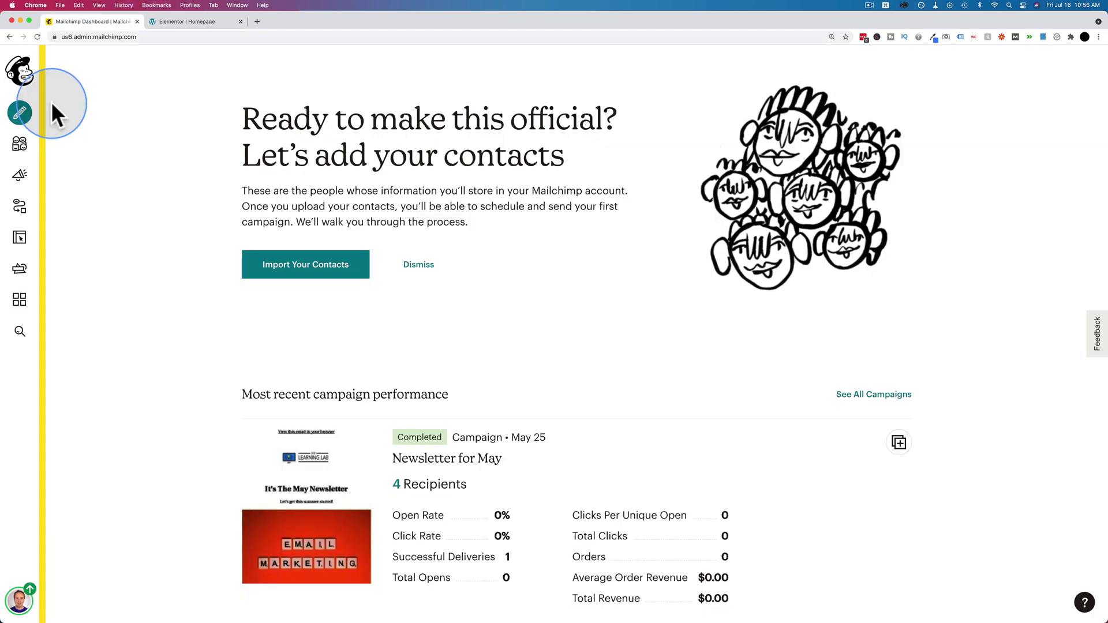
{"action": "left_click", "coordinate": [23, 74]}
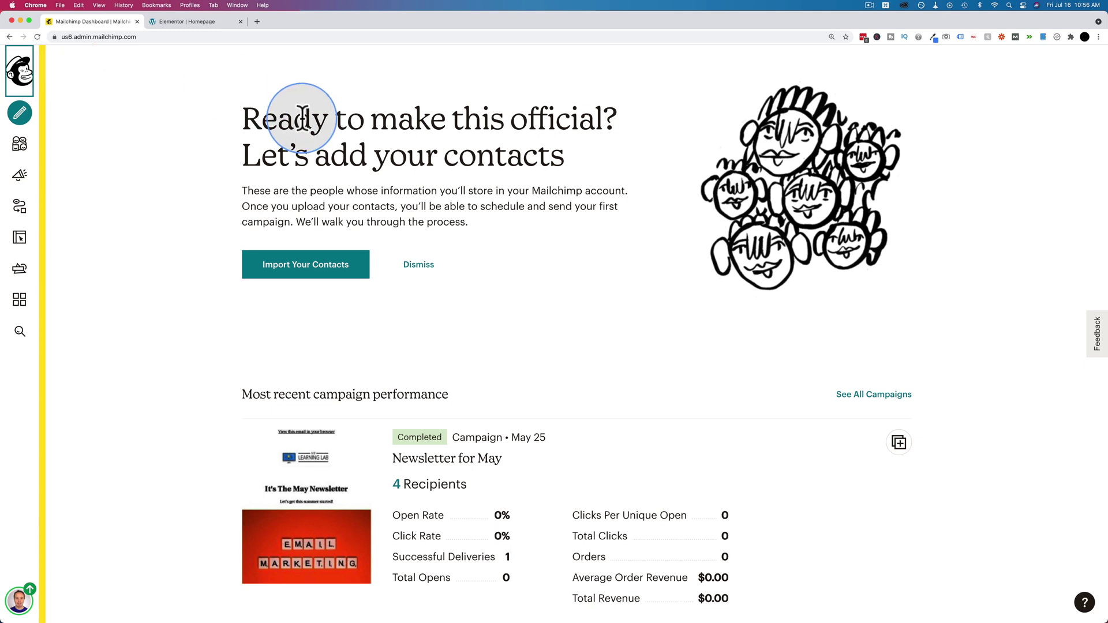
{"action": "left_click", "coordinate": [21, 146]}
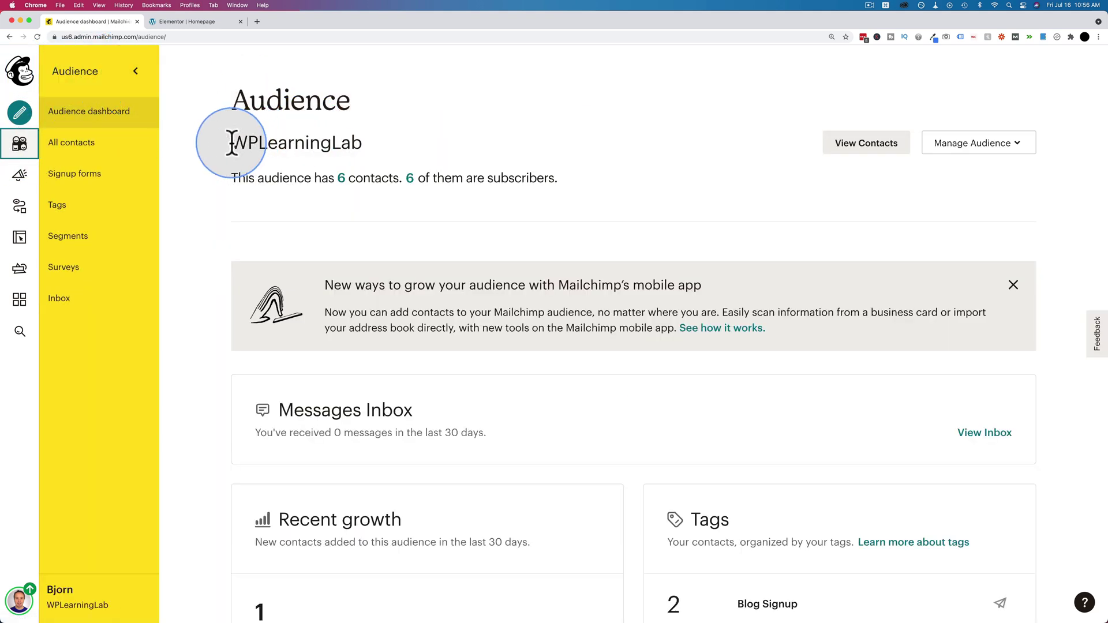
{"action": "left_click_drag", "start_coordinate": [231, 142], "coordinate": [386, 143]}
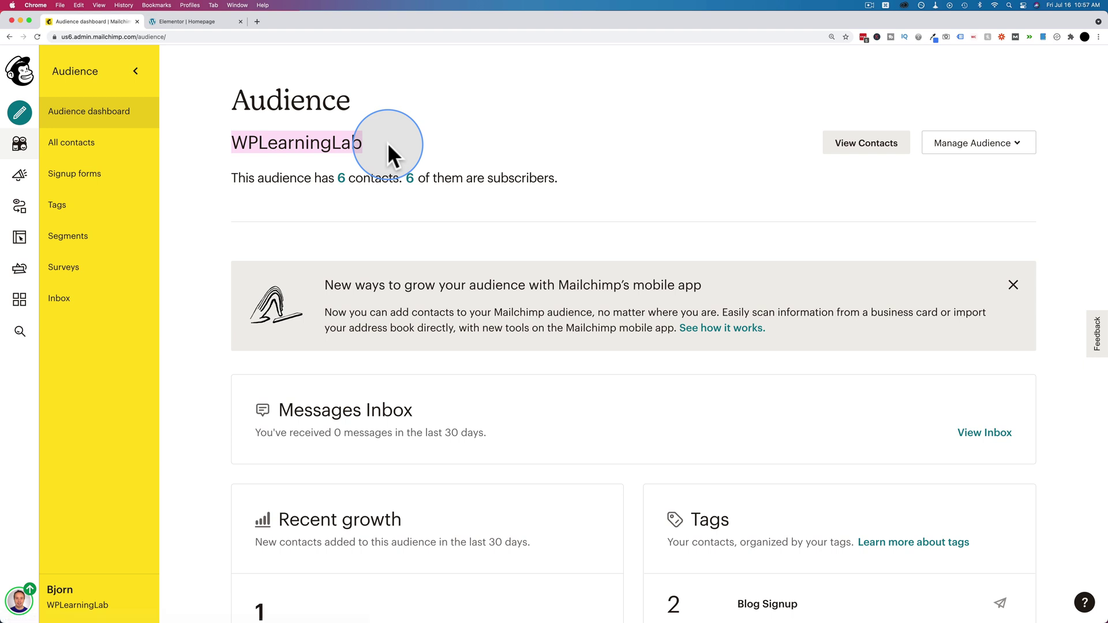
{"action": "left_click", "coordinate": [198, 21]}
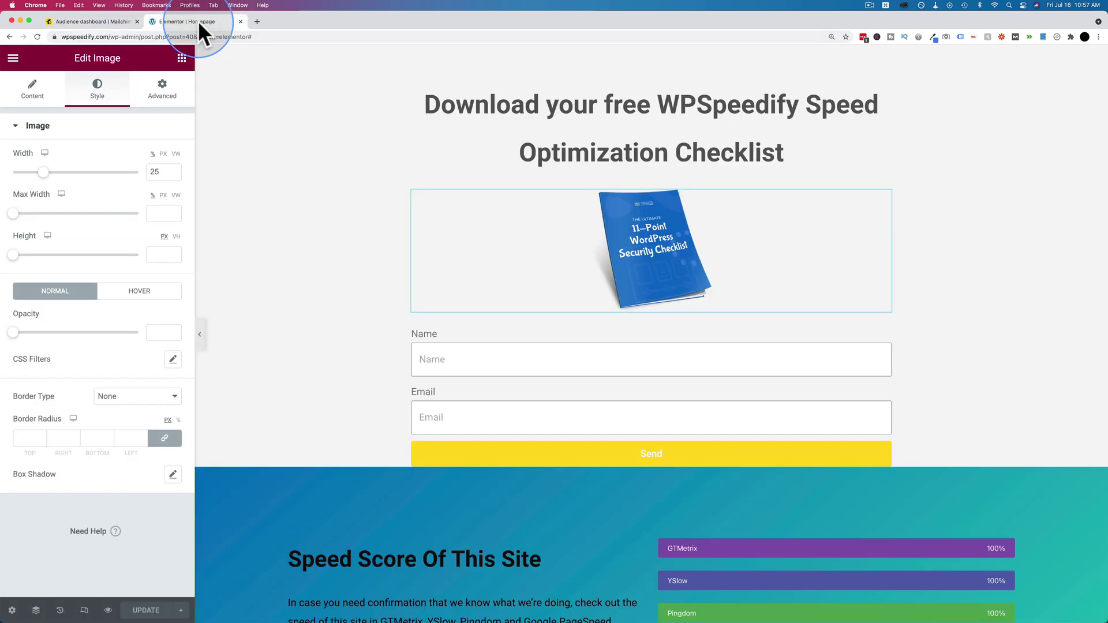
{"action": "left_click", "coordinate": [91, 20]}
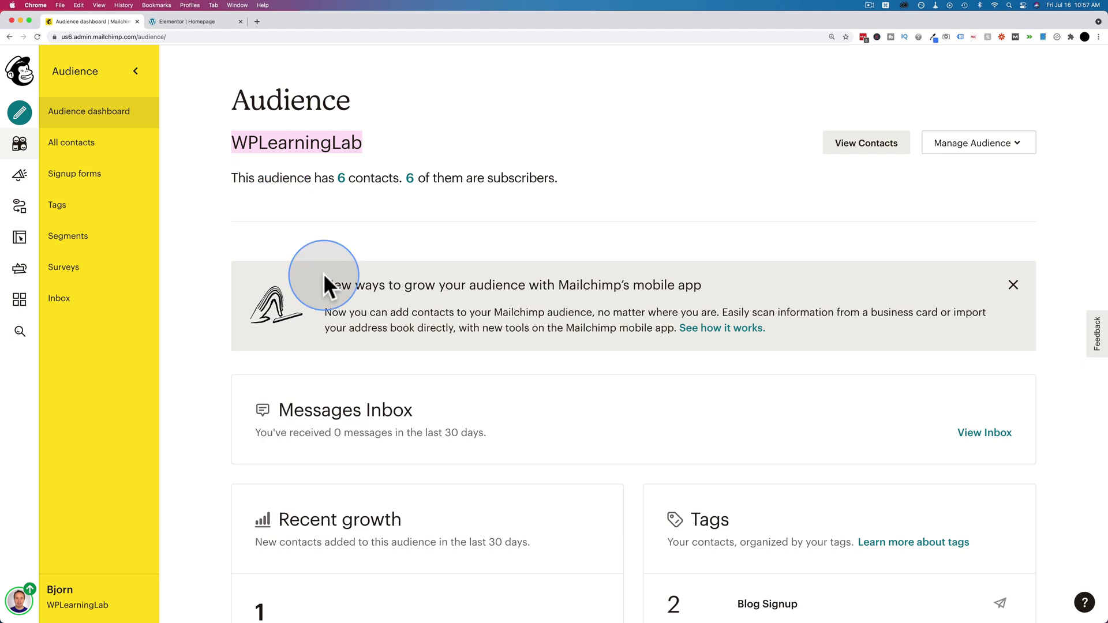
{"action": "left_click", "coordinate": [216, 21]}
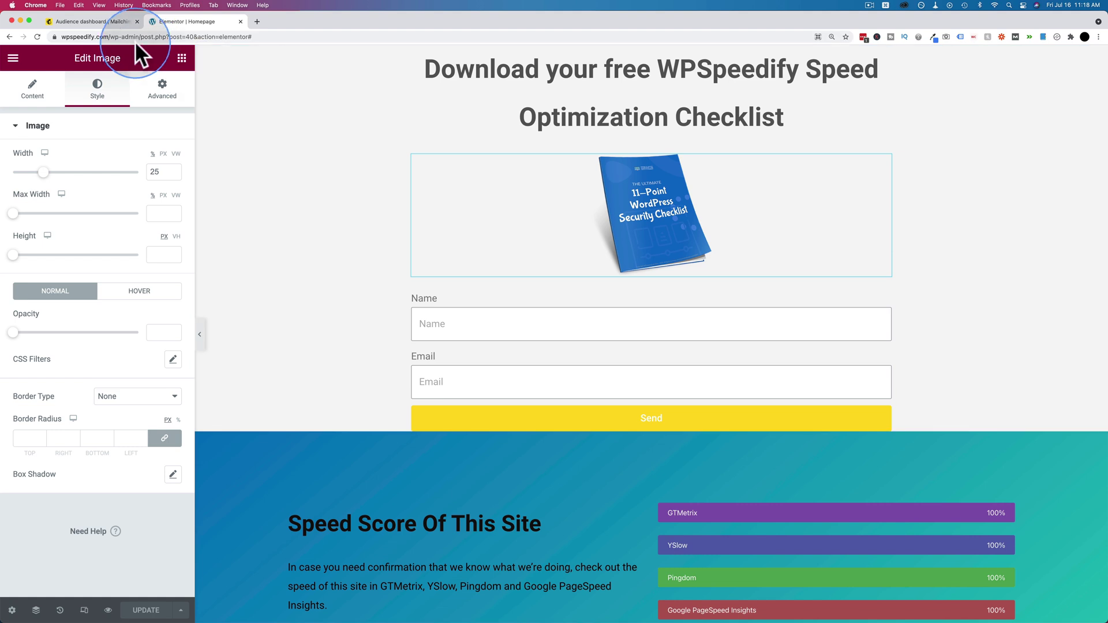
{"action": "left_click", "coordinate": [105, 23]}
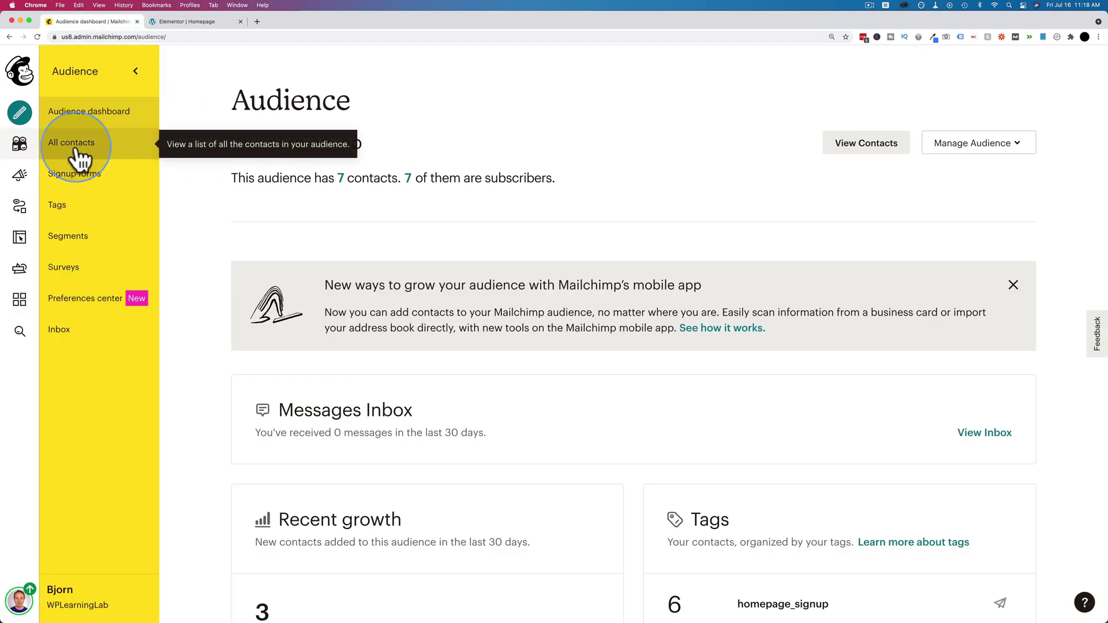
Step: Start a new classic automation that emails subscribers when they're tagged
{"action": "left_click", "coordinate": [20, 208]}
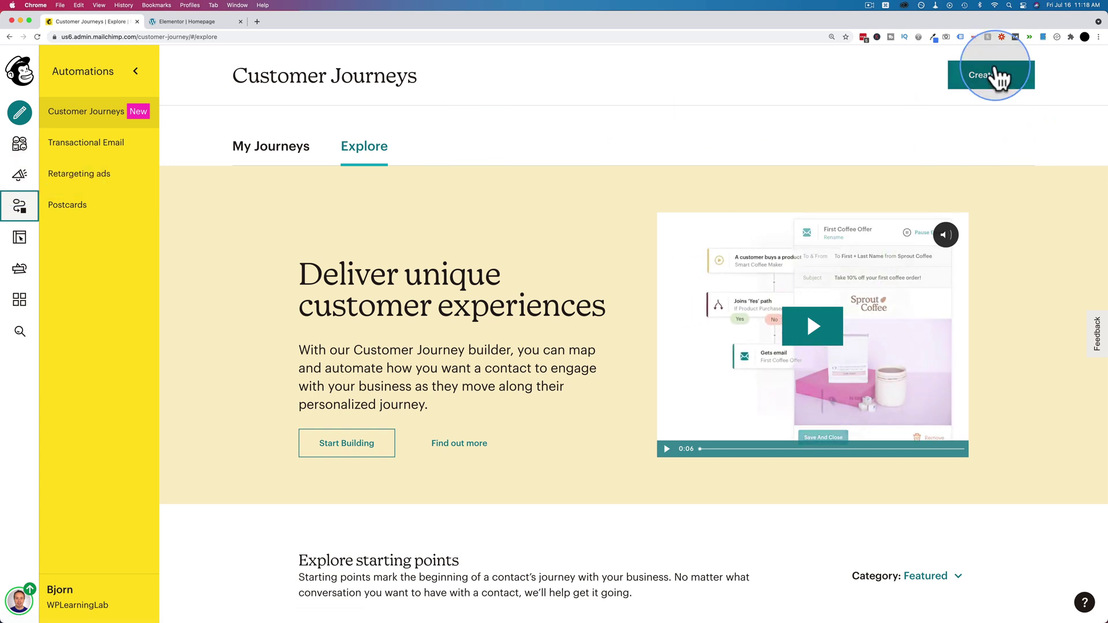
{"action": "left_click", "coordinate": [1003, 86]}
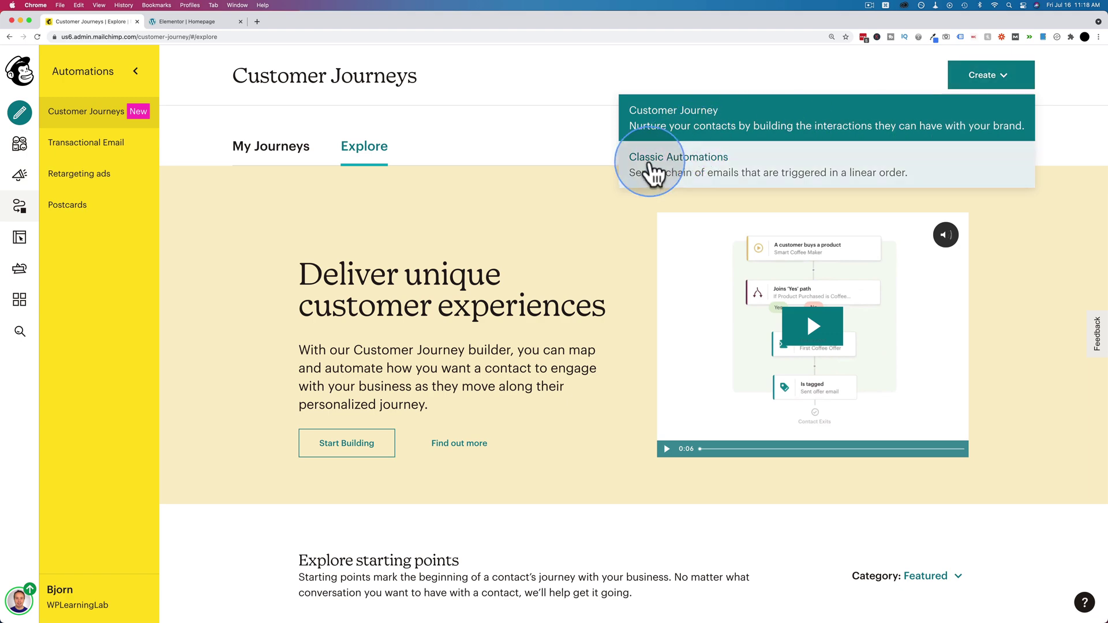
{"action": "left_click", "coordinate": [679, 164]}
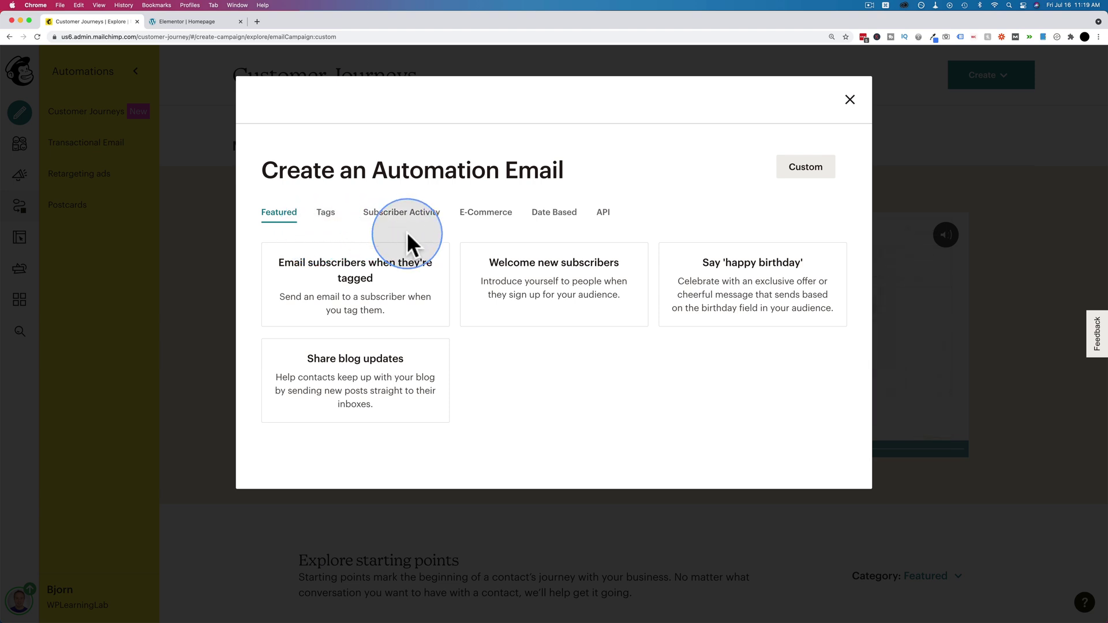
{"action": "left_click", "coordinate": [383, 284]}
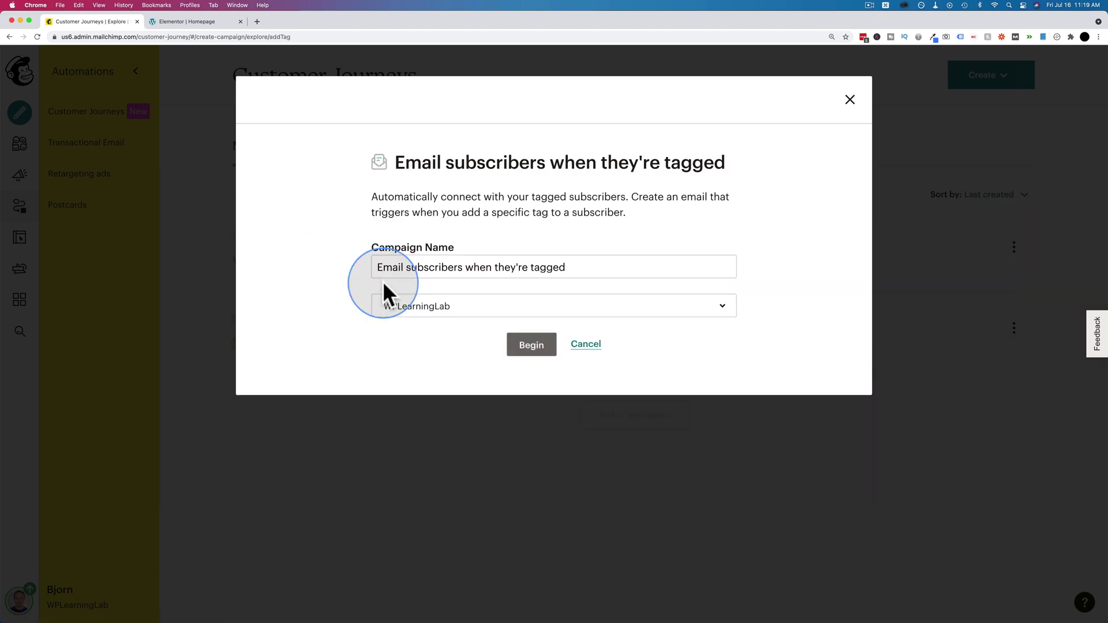
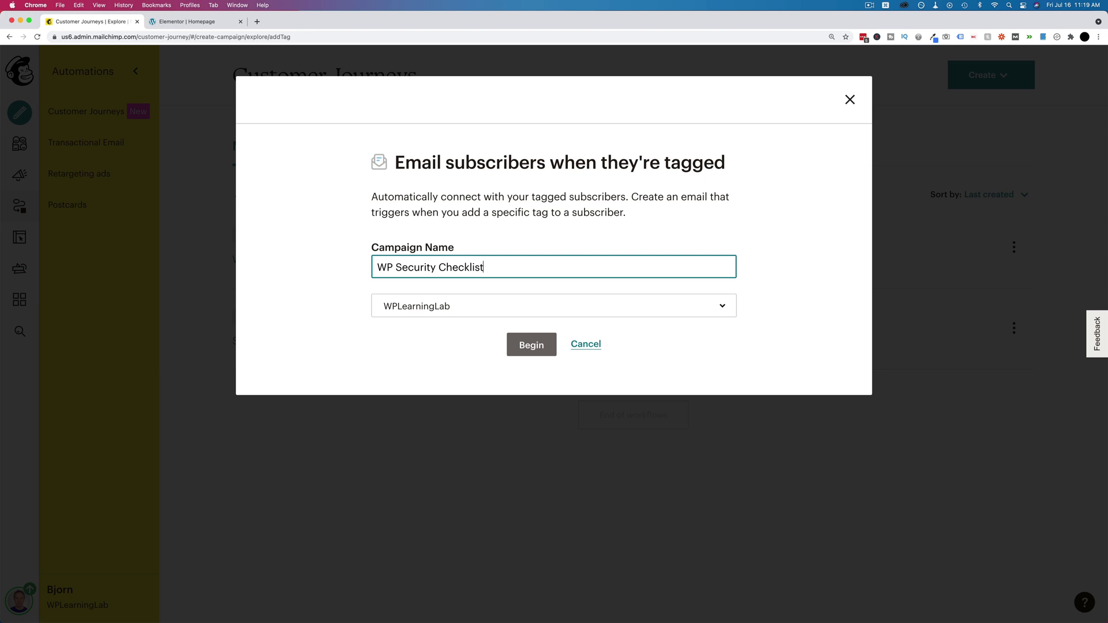
Step: Name the campaign WP Security Checklist Delivery, select the WPLearningLab audience and begin building the automation
{"action": "left_click", "coordinate": [404, 306]}
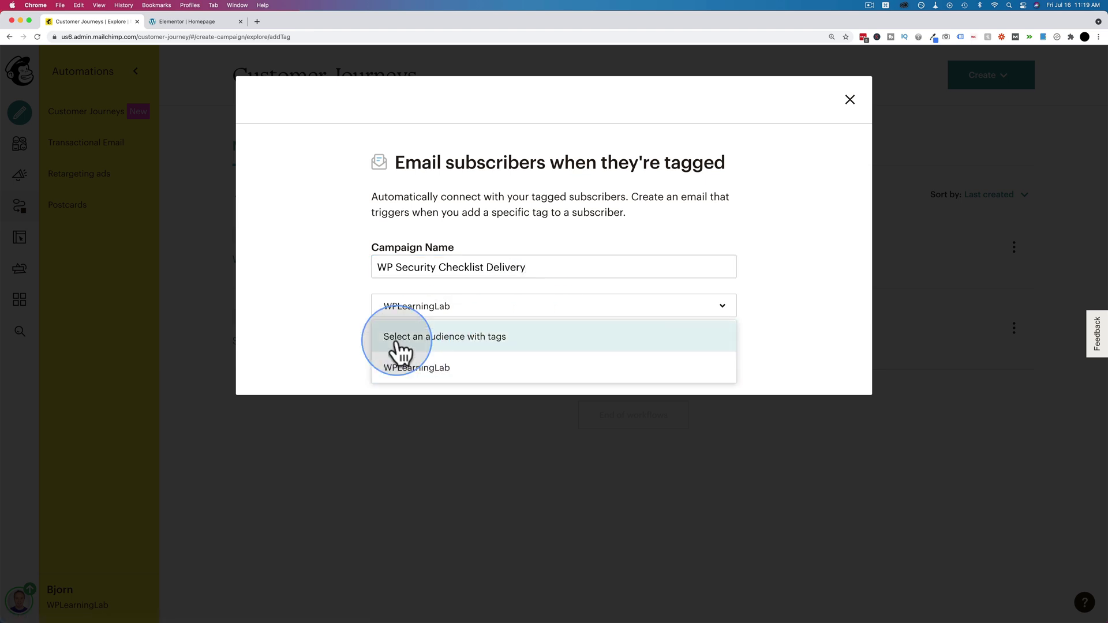
{"action": "left_click", "coordinate": [441, 375]}
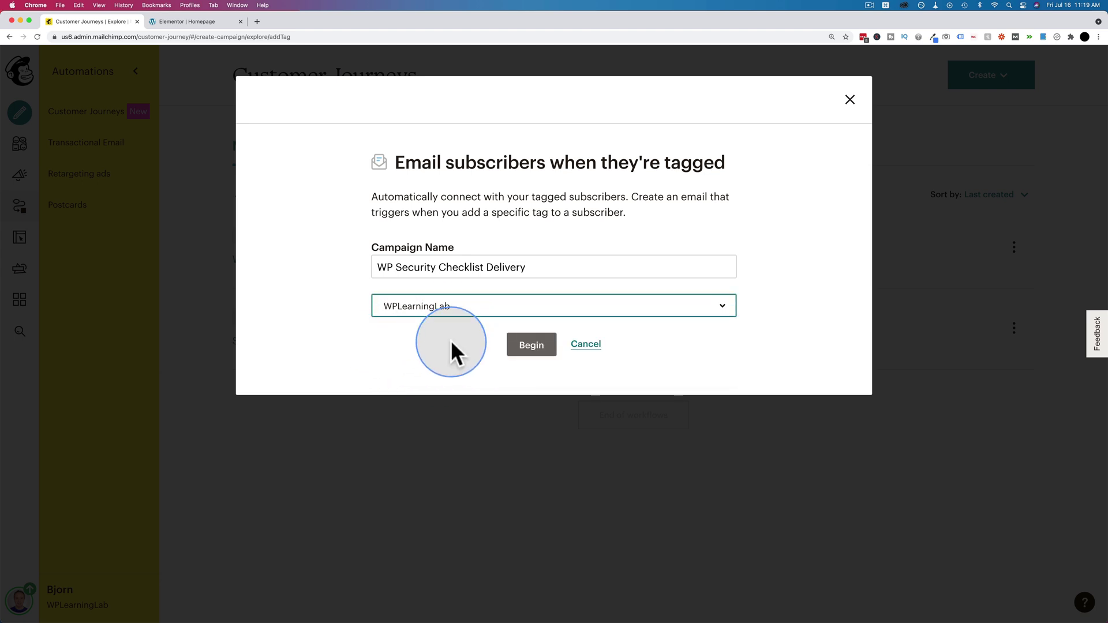
{"action": "left_click", "coordinate": [541, 352]}
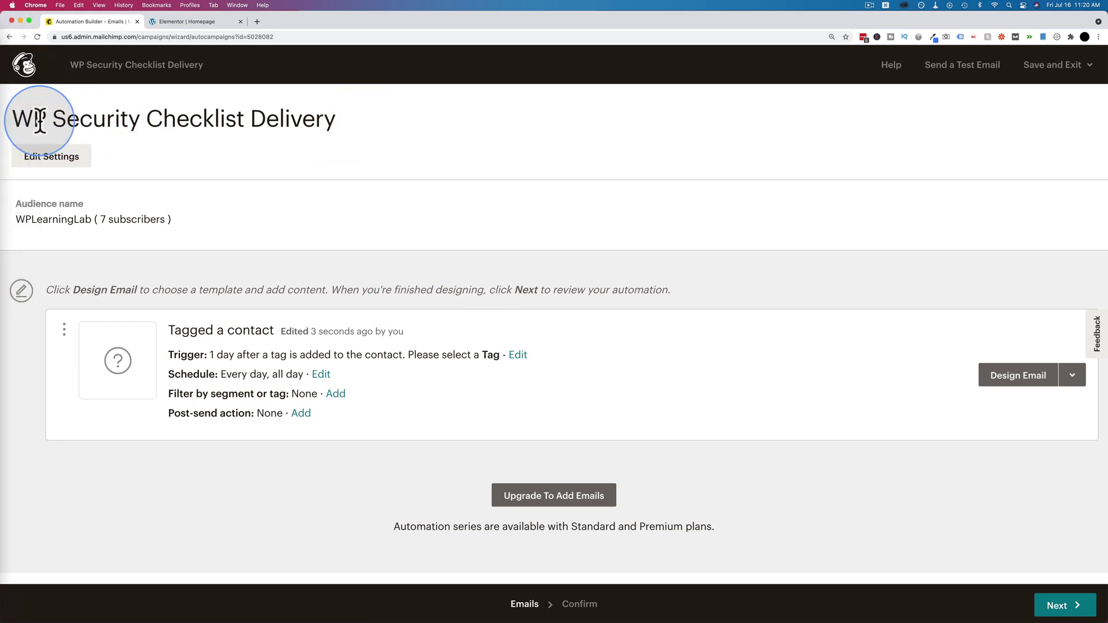
Step: Copy the automation's title, WP Security Checklist Delivery, and check which audience it uses
{"action": "left_click_drag", "start_coordinate": [17, 118], "coordinate": [338, 125]}
{"action": "key", "text": "super+c"}
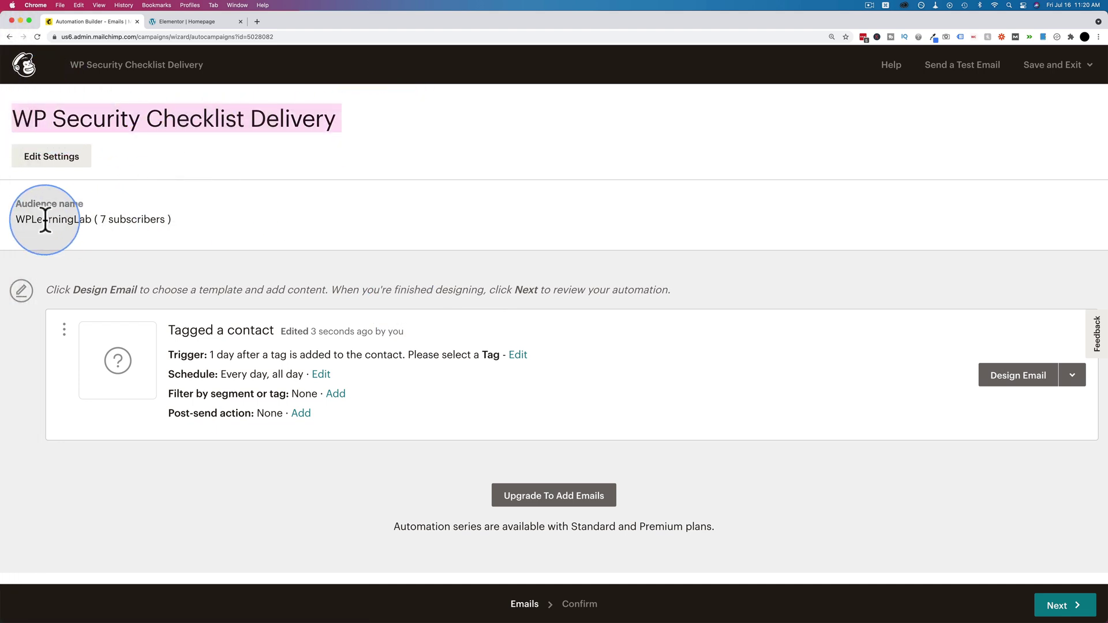
{"action": "left_click_drag", "start_coordinate": [12, 220], "coordinate": [223, 215]}
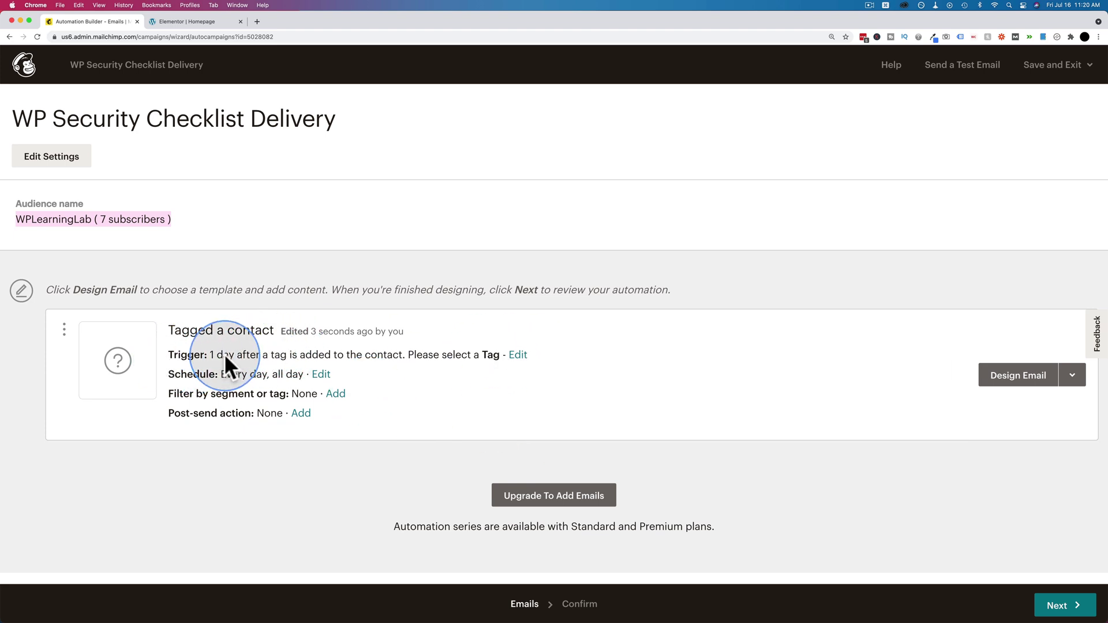
Step: Edit the automation's trigger to send immediately after the homepage_signup tag is added to a contact
{"action": "left_click", "coordinate": [518, 355]}
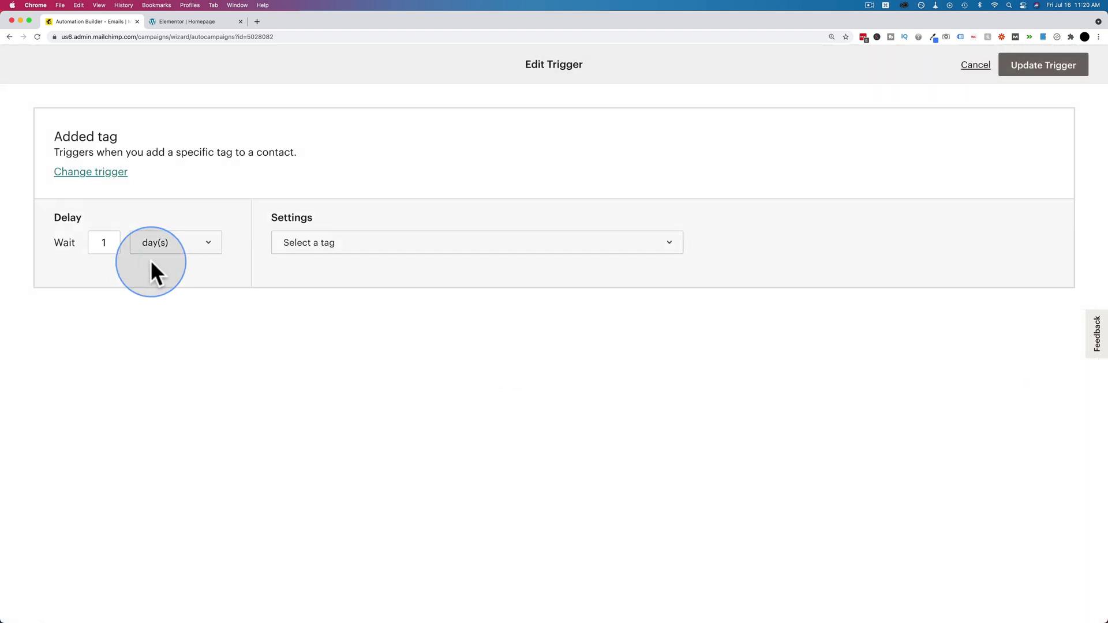
{"action": "left_click", "coordinate": [156, 242]}
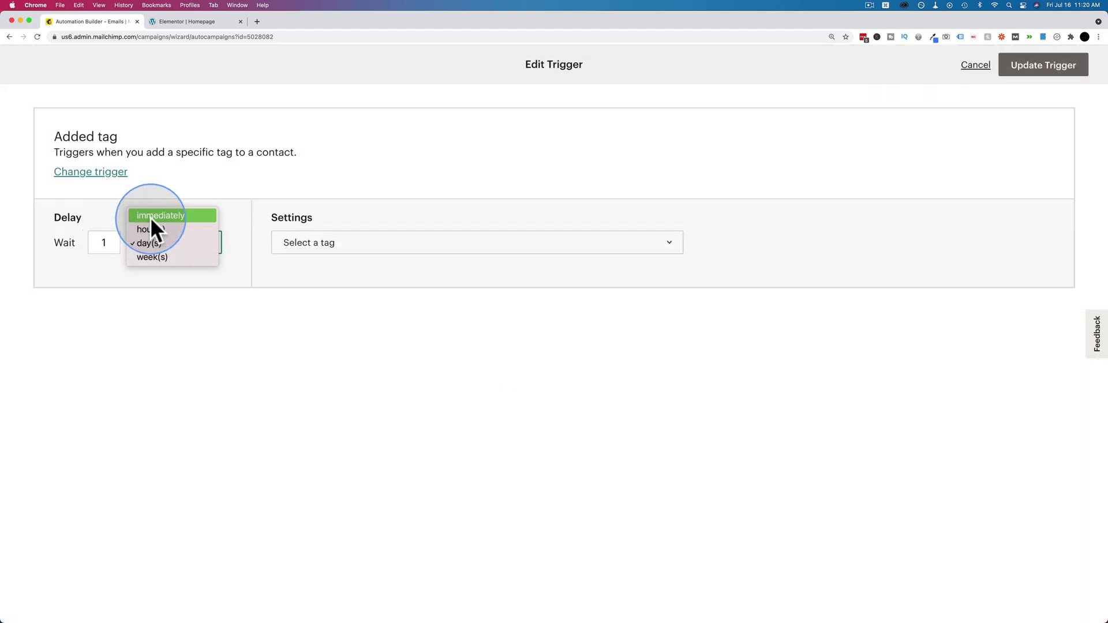
{"action": "left_click", "coordinate": [150, 217]}
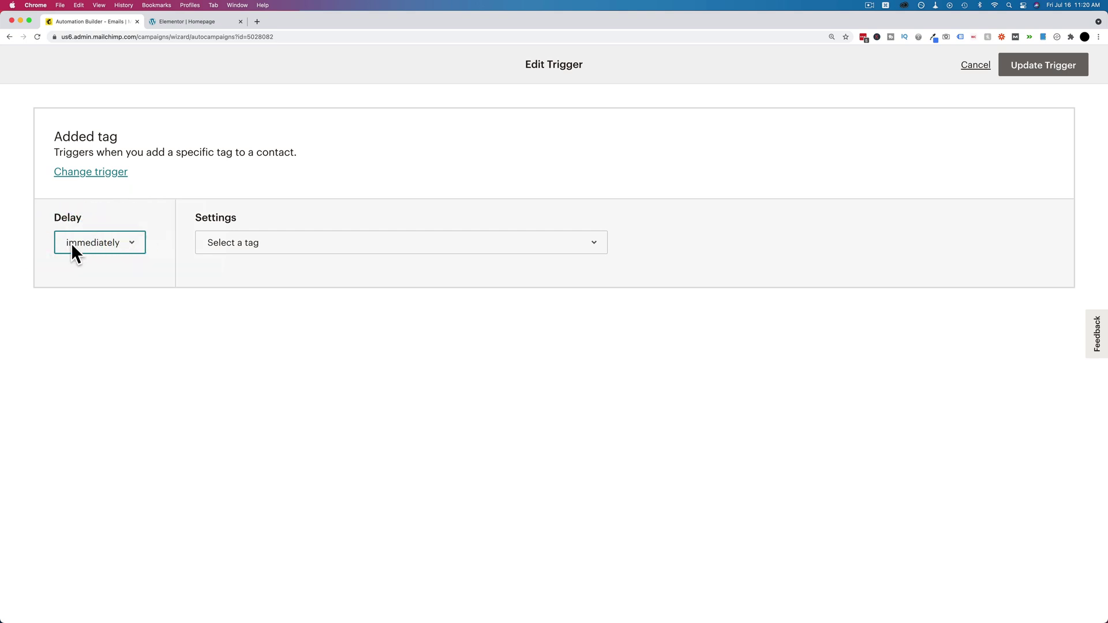
{"action": "left_click", "coordinate": [276, 245]}
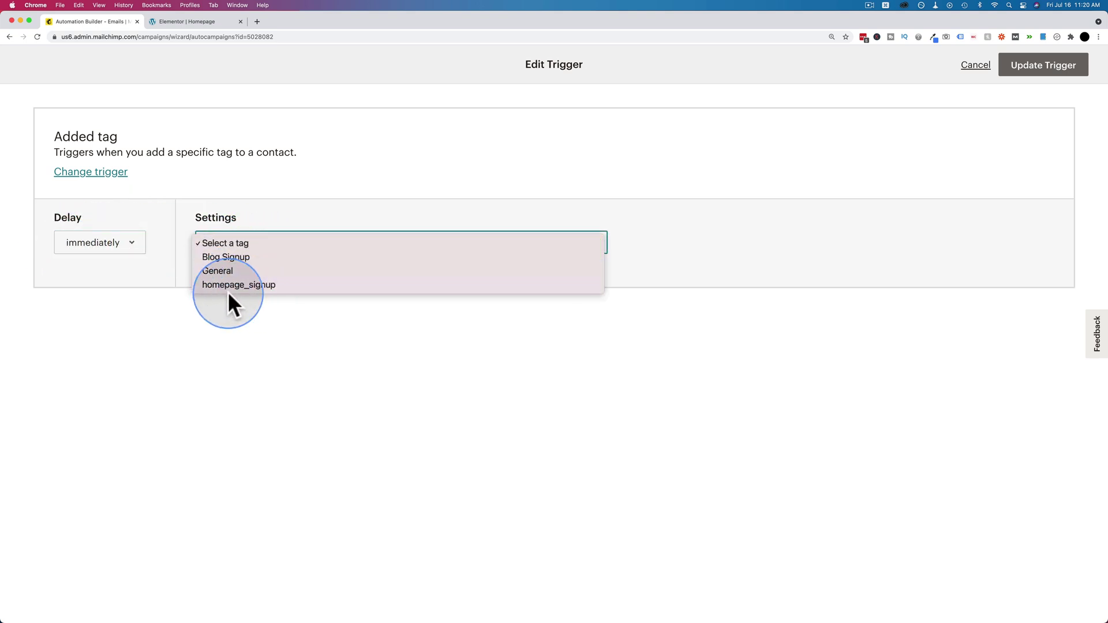
{"action": "left_click", "coordinate": [211, 285]}
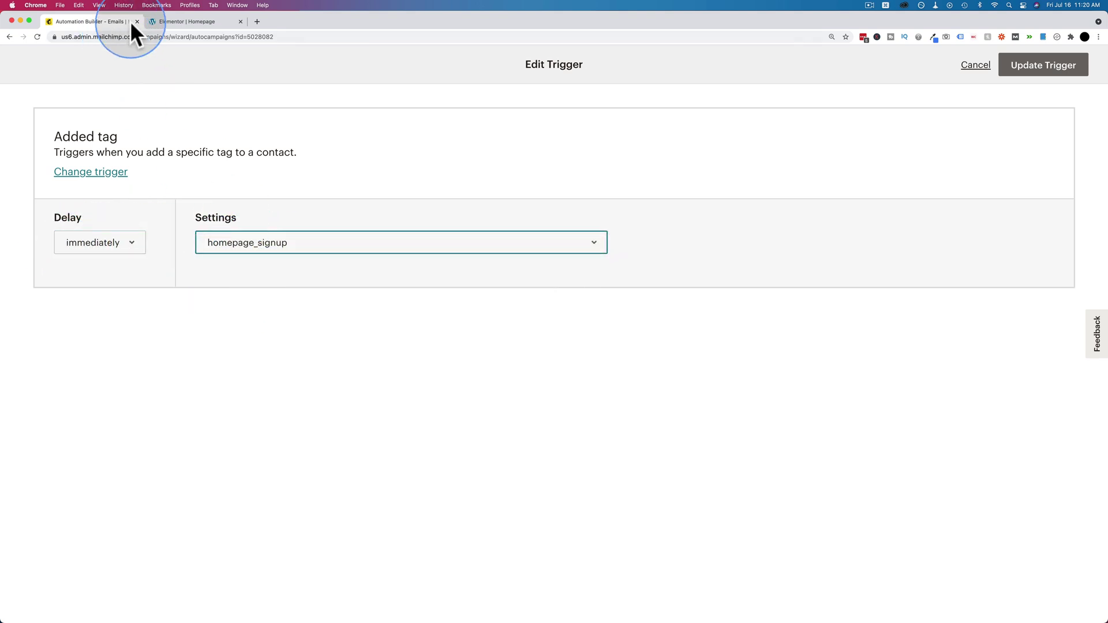
Step: Compare the trigger tag with the tag in the Elementor form's MailChimp settings, and update the trigger in Mailchimp
{"action": "left_click", "coordinate": [173, 22]}
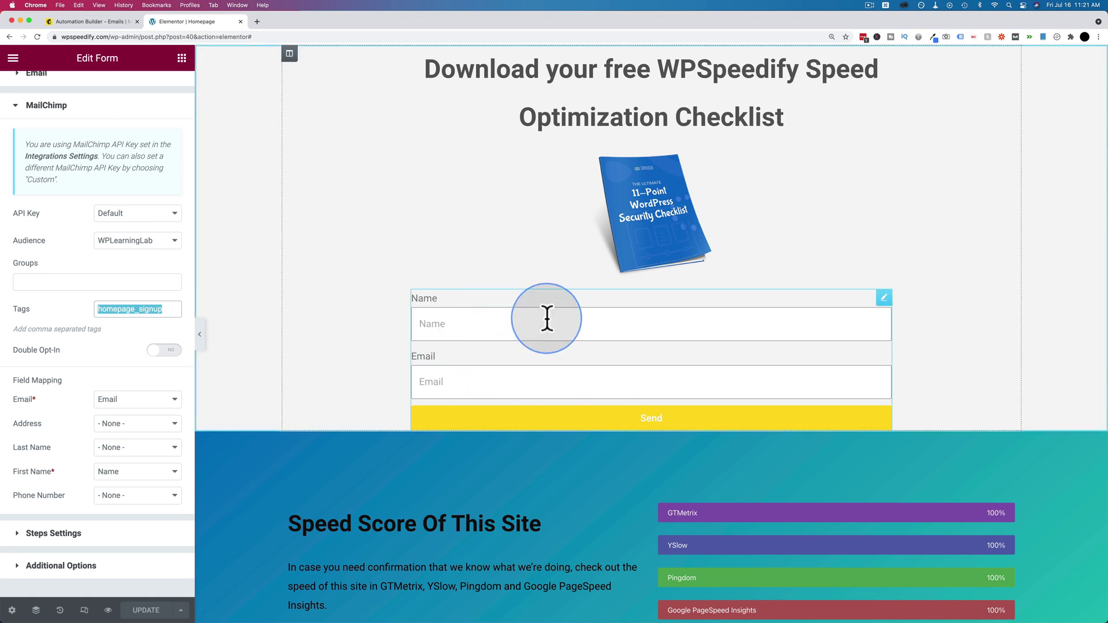
{"action": "left_click", "coordinate": [107, 22]}
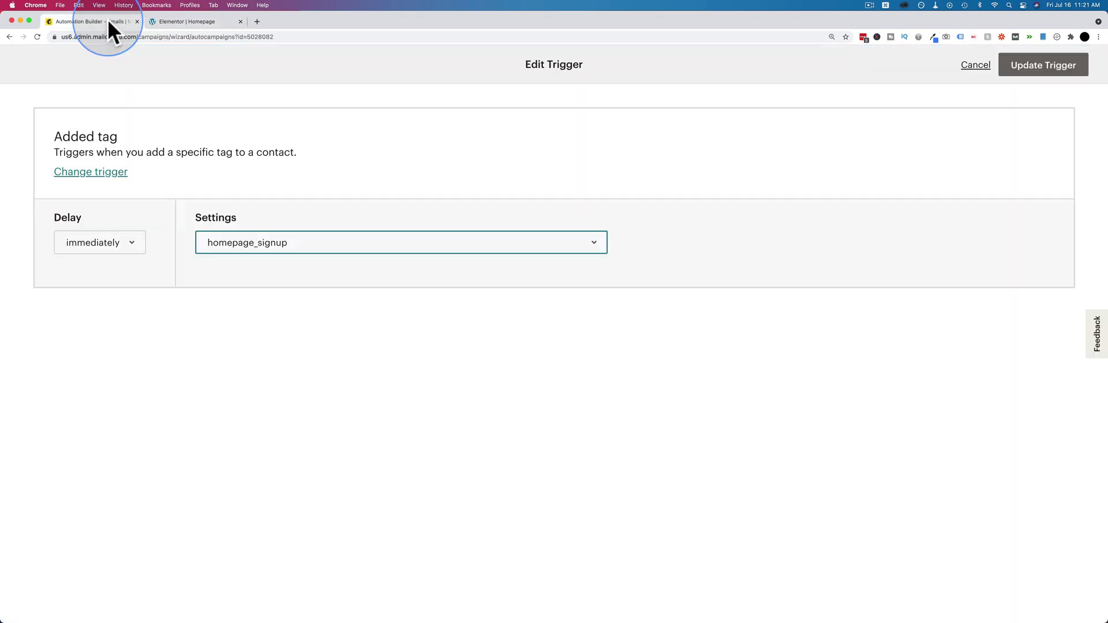
{"action": "left_click", "coordinate": [1048, 72]}
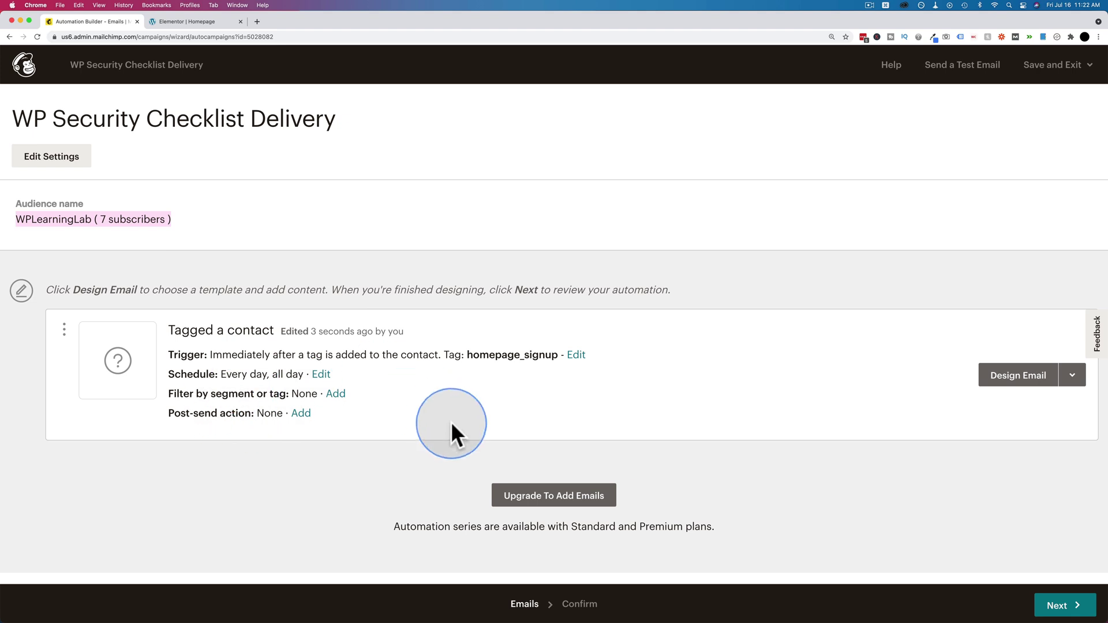
Step: Start designing the automation's email and name it WP Security Checklist Delivery using the copied title
{"action": "left_click", "coordinate": [992, 381]}
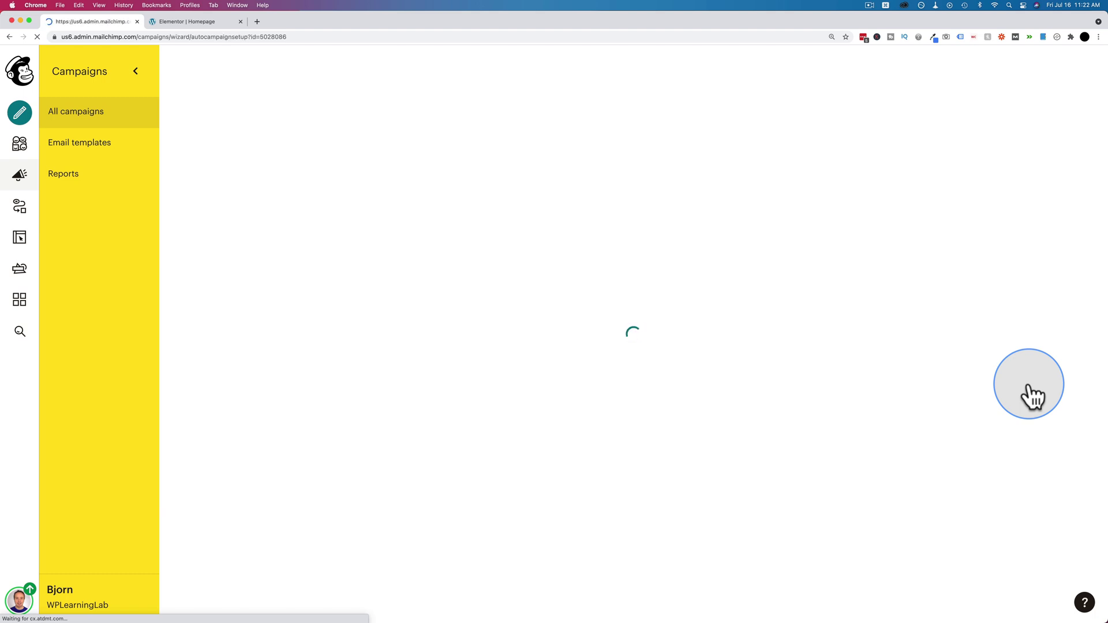
{"action": "left_click_drag", "start_coordinate": [121, 182], "coordinate": [10, 181]}
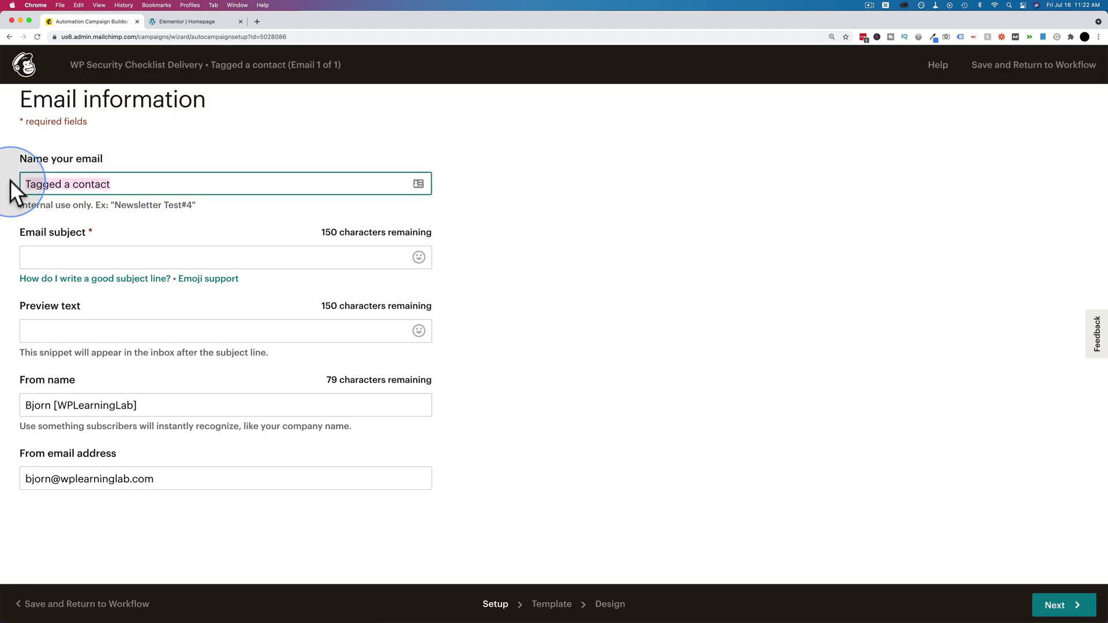
{"action": "key", "text": "super+v"}
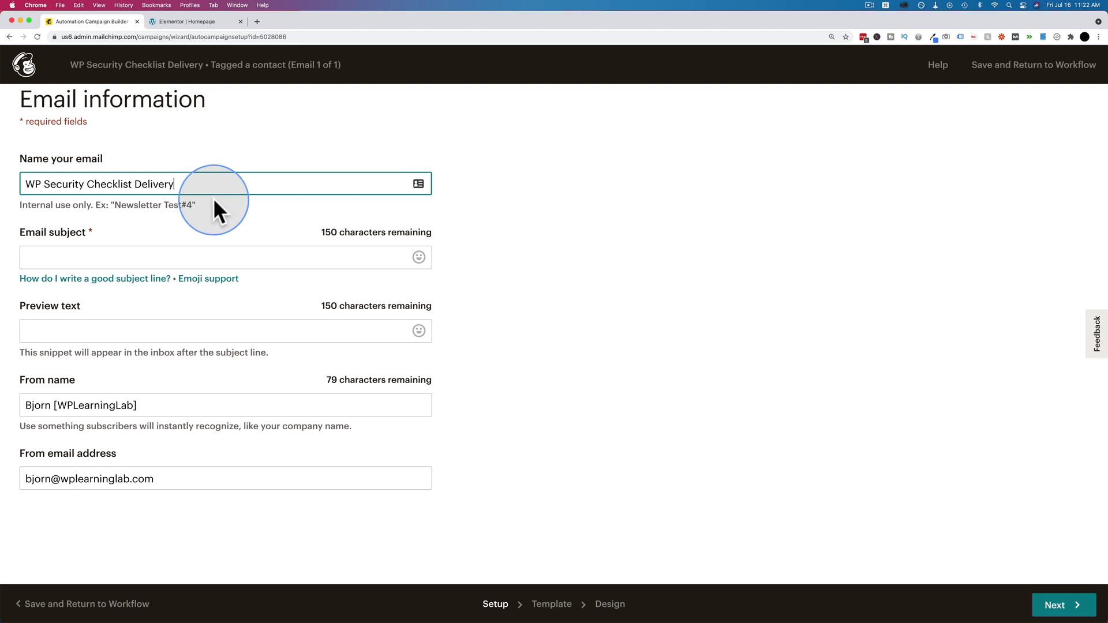
Step: Set the email subject to "[Download] Your WP Security Checklist Has Arrived" and the preview text to "This checklist will help you secure your sites."
{"action": "left_click", "coordinate": [174, 257]}
{"action": "type", "text": "[Download] Your WP Security Checklist Has Arrived"}
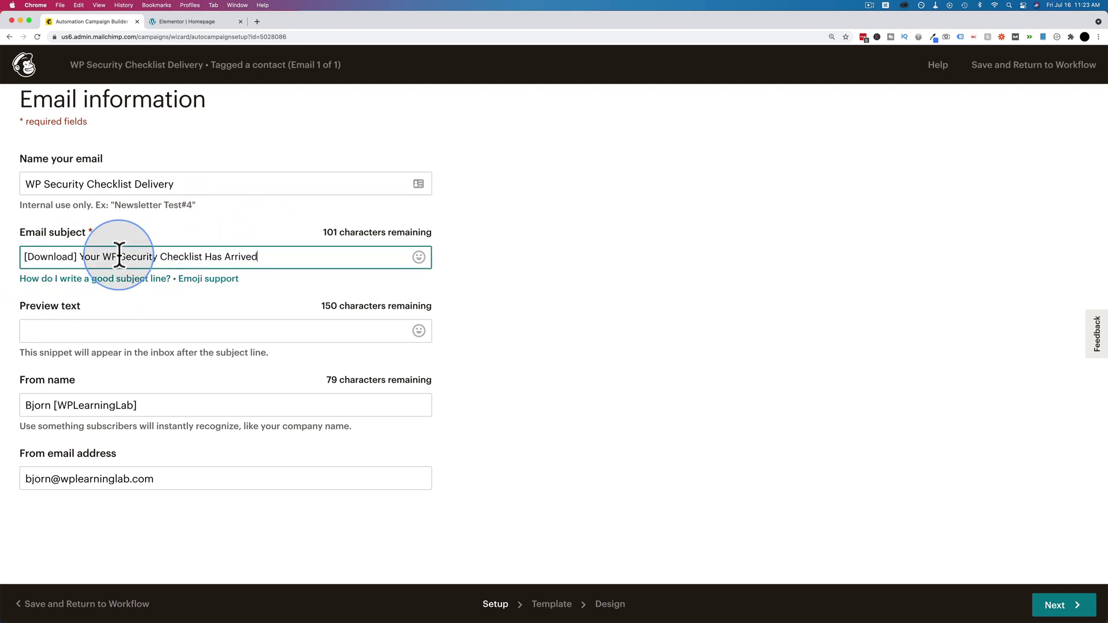
{"action": "left_click", "coordinate": [169, 327]}
{"action": "type", "text": "This checklist will help you secure your sites."}
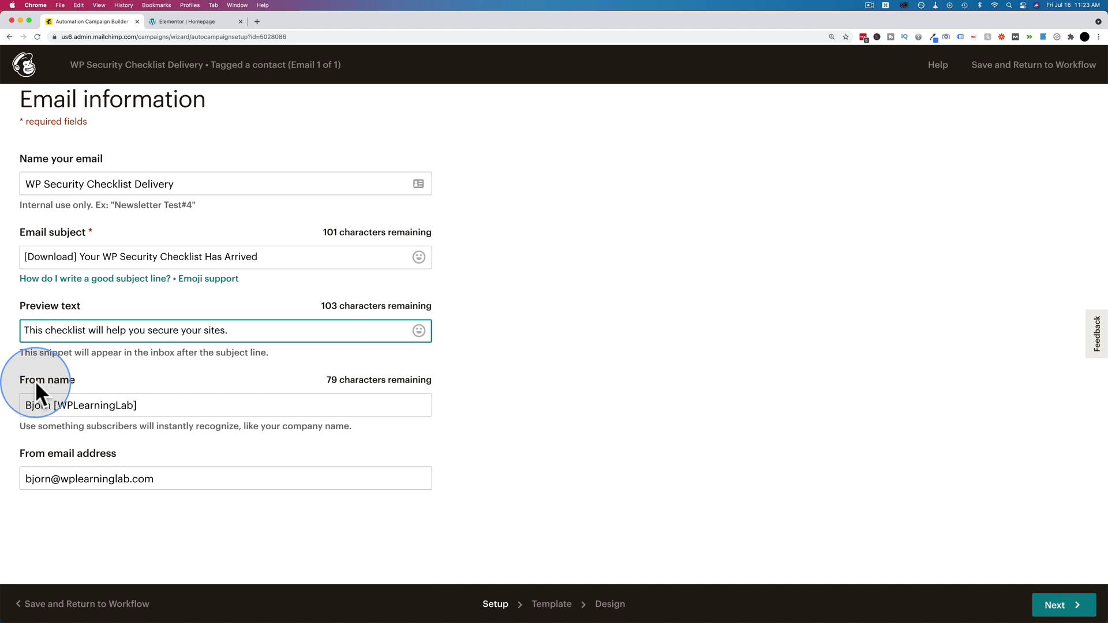
Step: Review the email's sender name and from address, and continue to the template selection
{"action": "left_click", "coordinate": [34, 404]}
{"action": "left_click_drag", "start_coordinate": [55, 405], "coordinate": [189, 406]}
{"action": "left_click_drag", "start_coordinate": [154, 479], "coordinate": [30, 479]}
{"action": "left_click", "coordinate": [202, 430]}
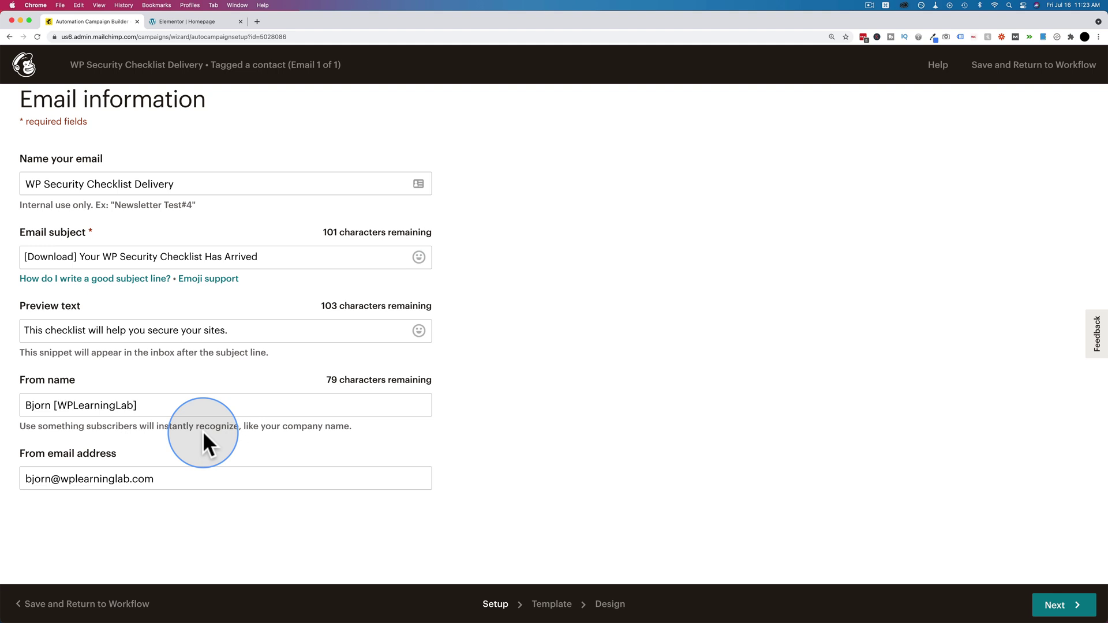
{"action": "left_click", "coordinate": [1056, 606]}
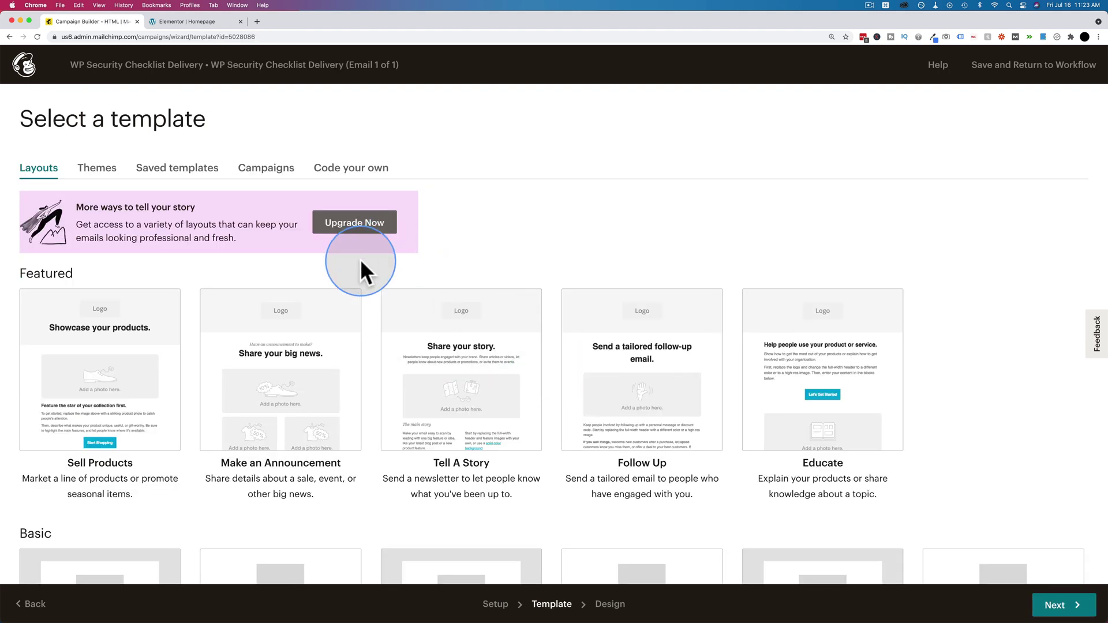
Step: Browse the featured and basic email layouts and choose the Sell Products template
{"action": "scroll", "coordinate": [664, 355], "scroll_direction": "down", "scroll_amount": 2}
{"action": "scroll", "coordinate": [664, 355], "scroll_direction": "down", "scroll_amount": 5}
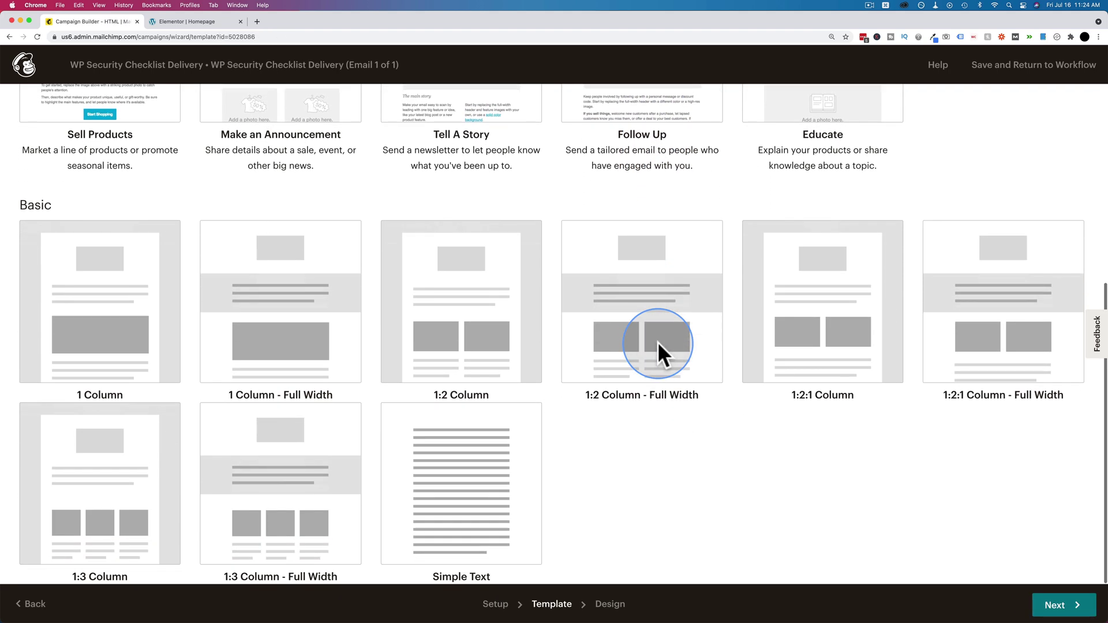
{"action": "scroll", "coordinate": [359, 383], "scroll_direction": "up", "scroll_amount": 3}
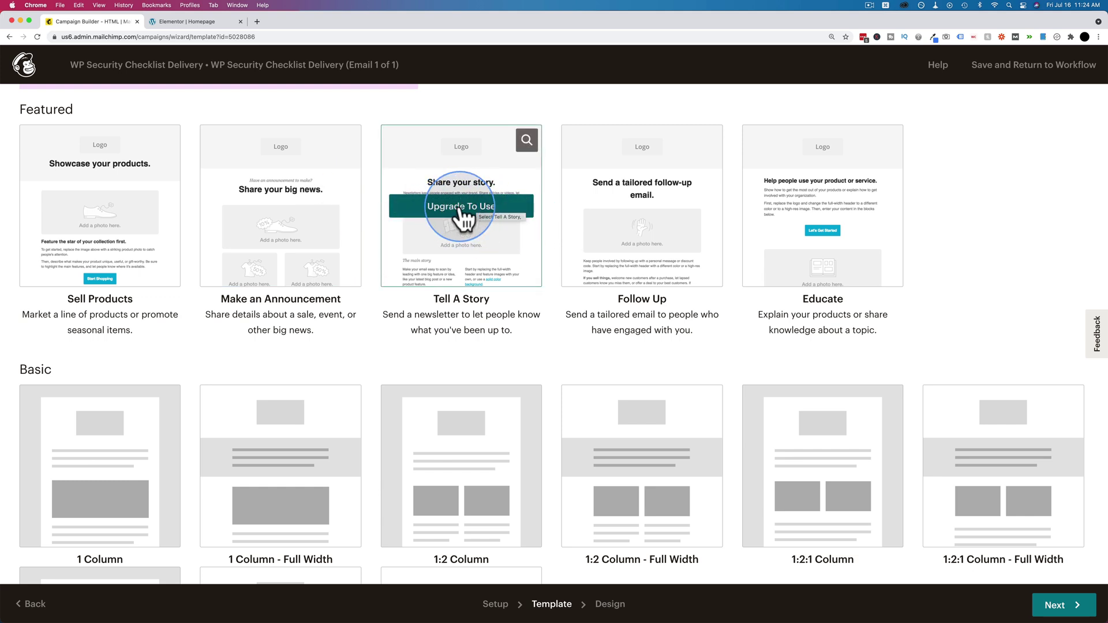
{"action": "scroll", "coordinate": [440, 306], "scroll_direction": "down", "scroll_amount": 3}
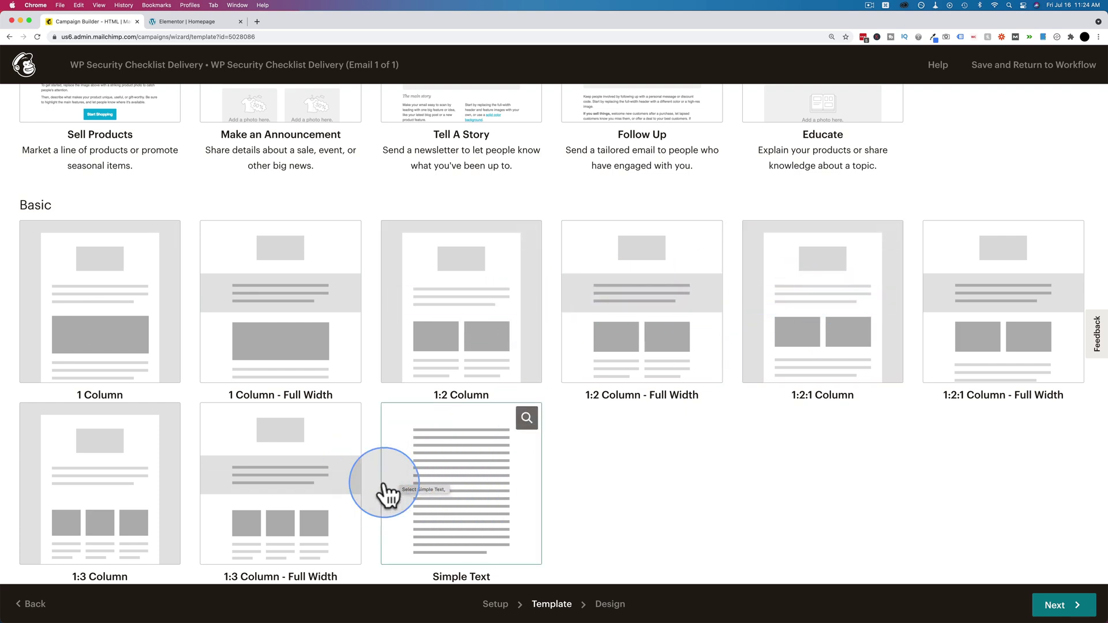
{"action": "scroll", "coordinate": [371, 467], "scroll_direction": "up", "scroll_amount": 3}
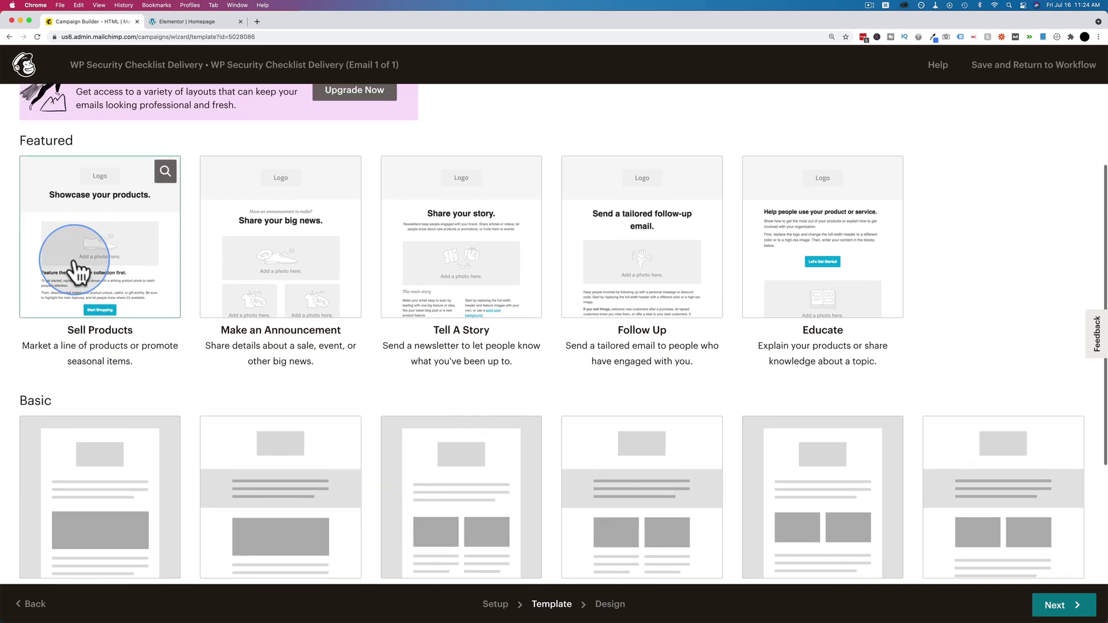
{"action": "left_click", "coordinate": [93, 245]}
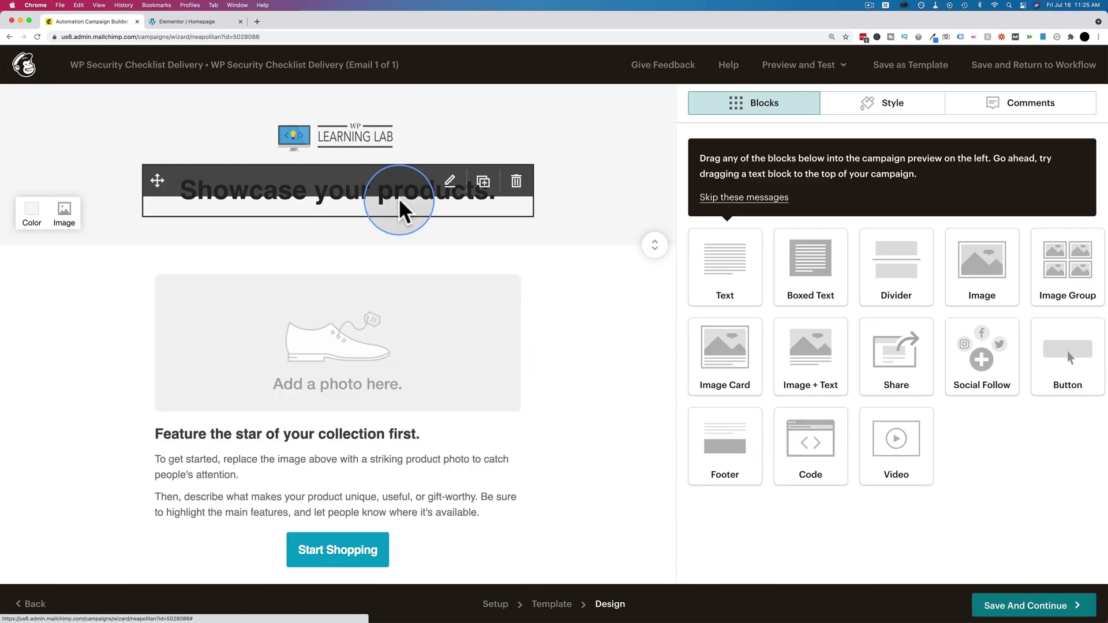
Step: Replace the email's heading "Showcase your products." with "Download Your Checklist Below"
{"action": "left_click", "coordinate": [419, 197]}
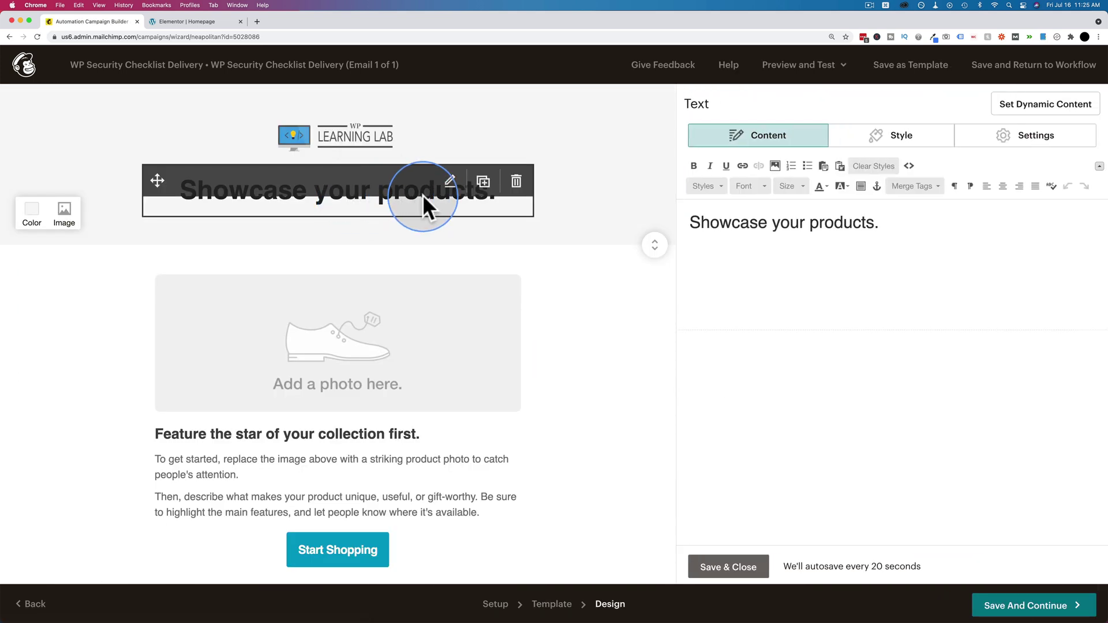
{"action": "triple_click", "coordinate": [693, 214]}
{"action": "type", "text": "Download Your Checklist Below"}
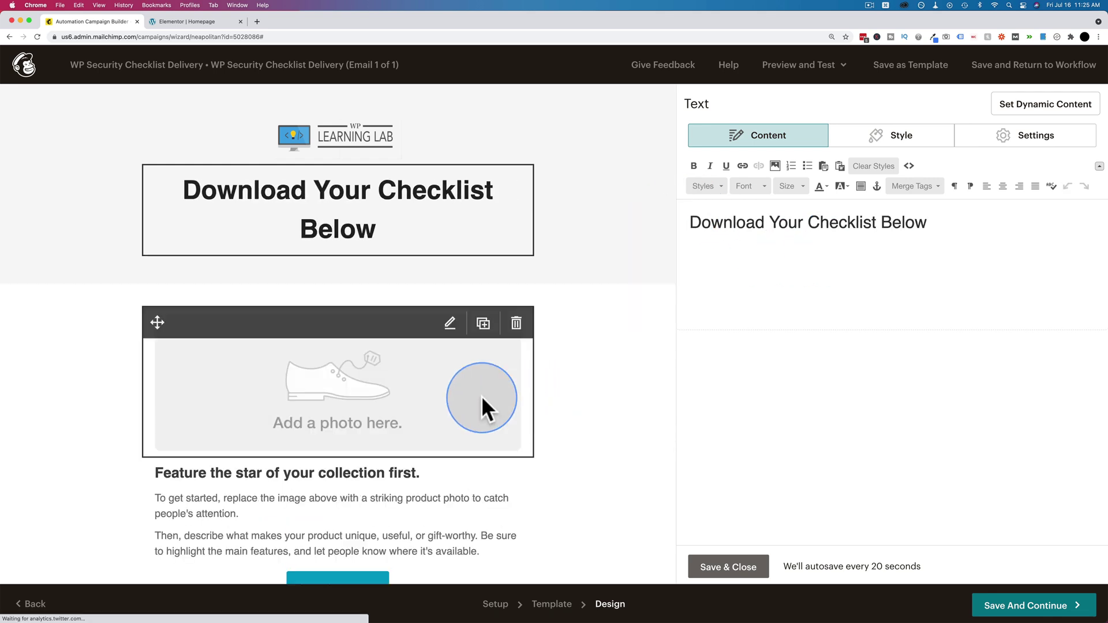
Step: Replace the shoe placeholder image below the heading with the checklist cover mag003-411px-11-point.png
{"action": "left_click", "coordinate": [408, 376]}
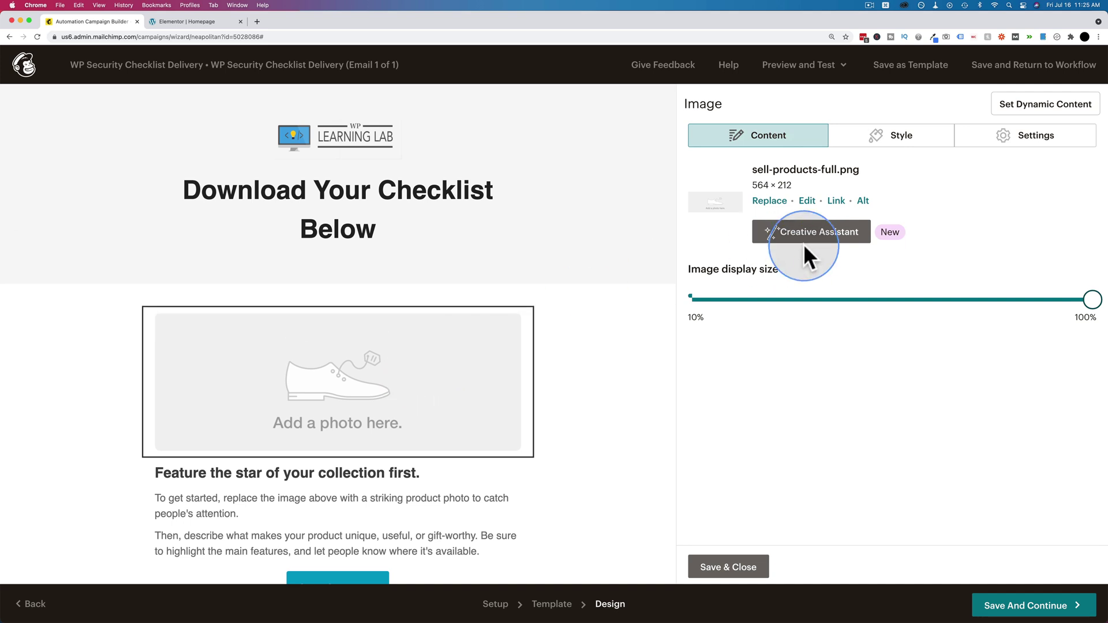
{"action": "left_click", "coordinate": [768, 200]}
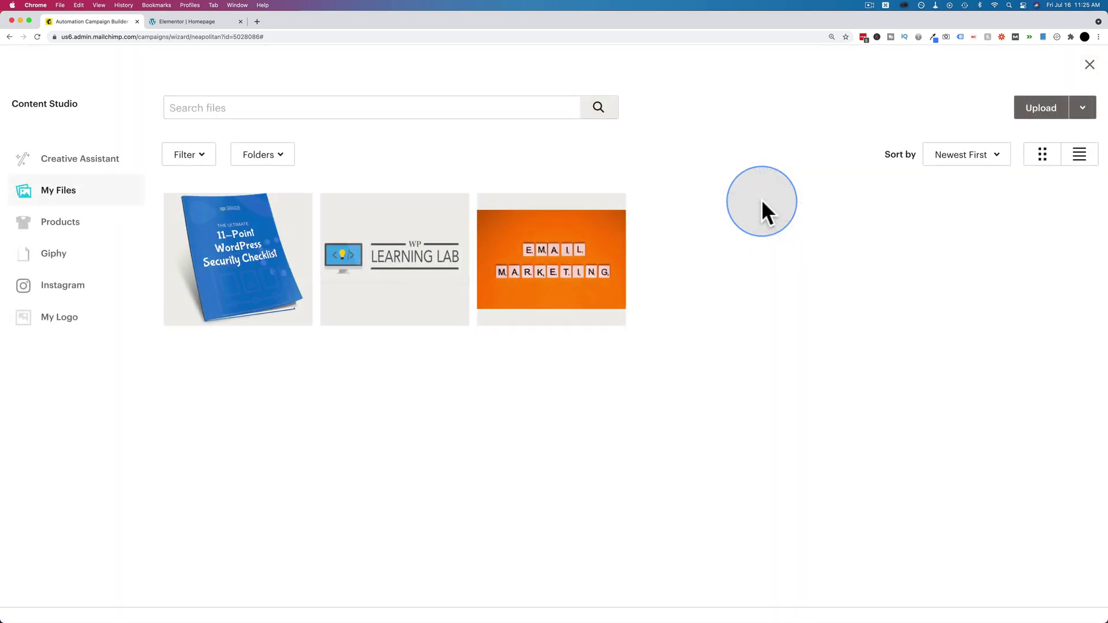
{"action": "left_click", "coordinate": [240, 269]}
{"action": "left_click", "coordinate": [1066, 120]}
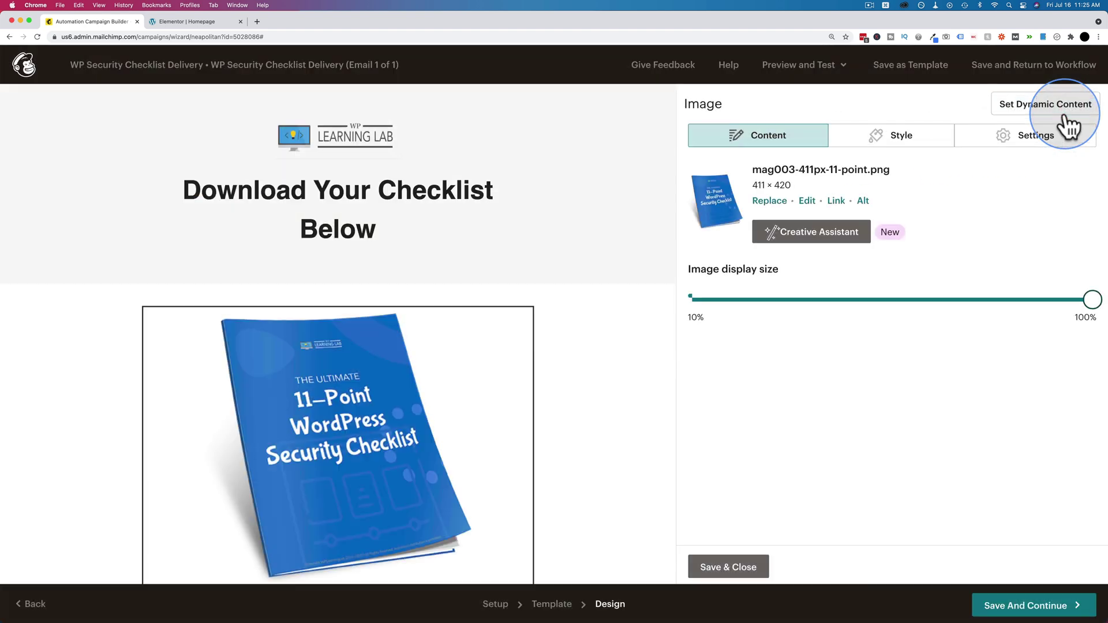
Step: Shrink the checklist cover image to about 55% display size and delete the two-column block with Related products and What's on sale
{"action": "mouse_move", "coordinate": [495, 328]}
{"action": "left_click_drag", "start_coordinate": [1093, 300], "coordinate": [897, 300]}
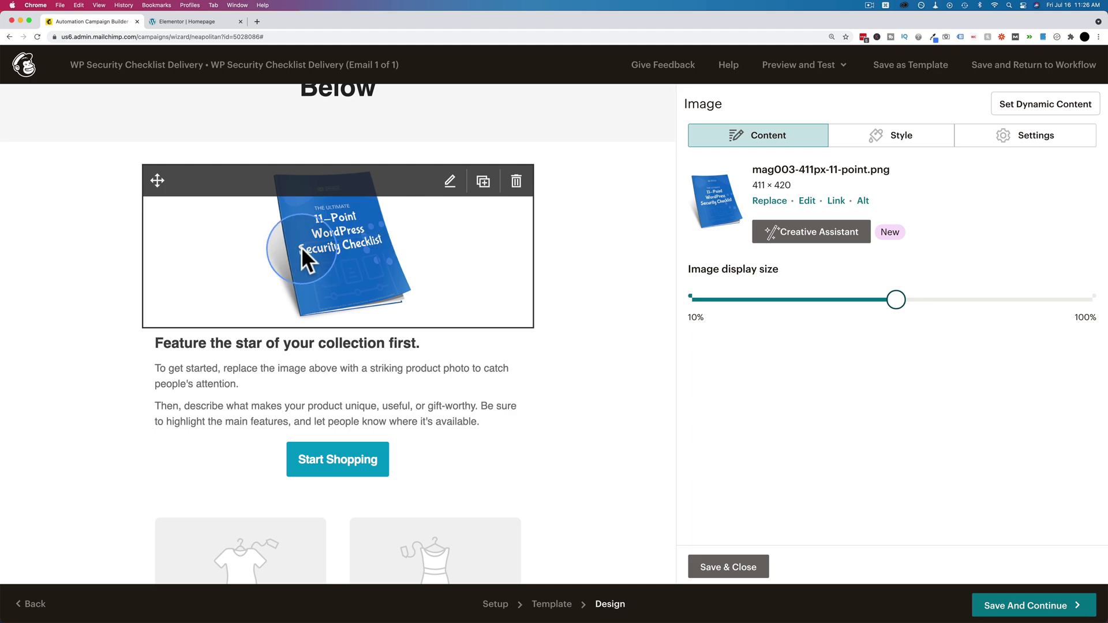
{"action": "left_click", "coordinate": [201, 386]}
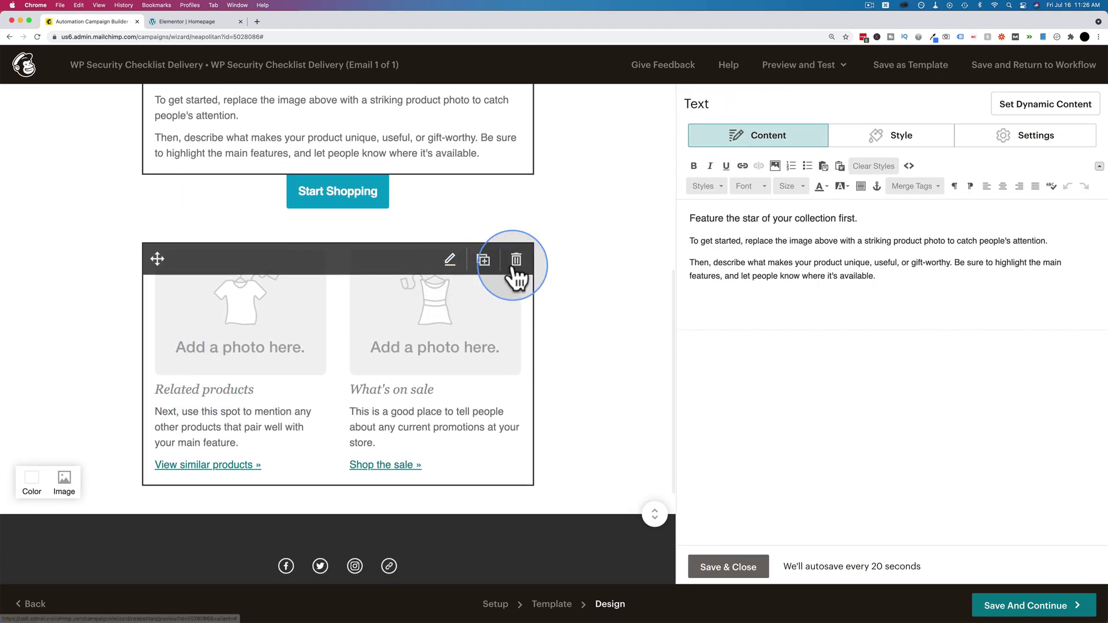
{"action": "left_click", "coordinate": [515, 261]}
{"action": "key", "text": "Return"}
{"action": "scroll", "coordinate": [331, 228], "scroll_direction": "up", "scroll_amount": 3}
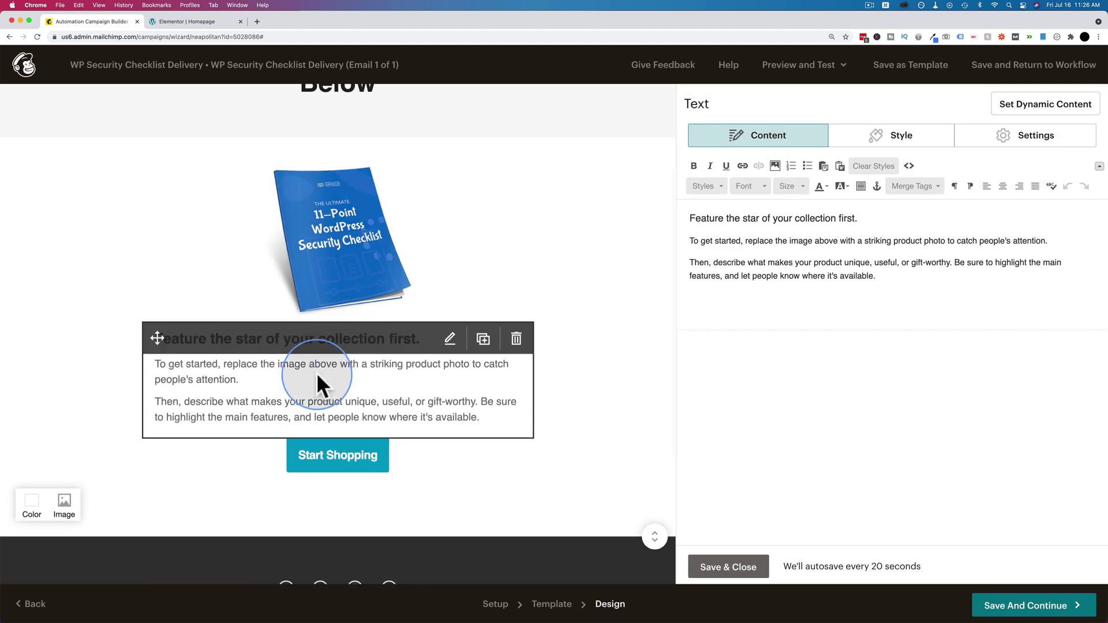
Step: Change the text of the email's Start Shopping button to "Download Now"
{"action": "scroll", "coordinate": [352, 355], "scroll_direction": "down", "scroll_amount": 4}
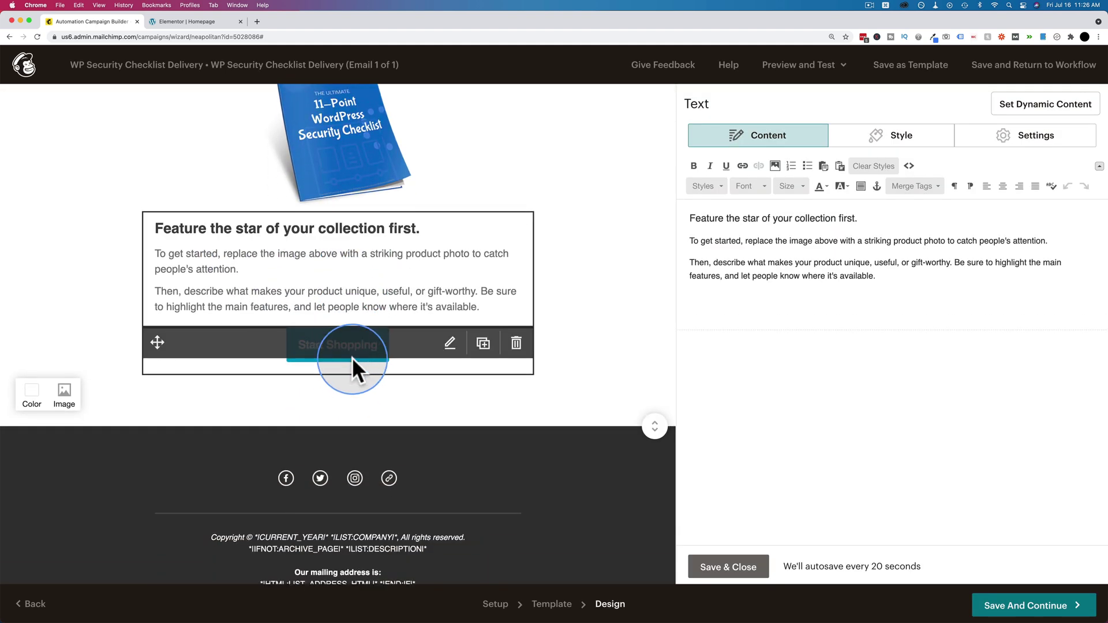
{"action": "left_click", "coordinate": [352, 358]}
{"action": "triple_click", "coordinate": [783, 195]}
{"action": "type", "text": "Download Now"}
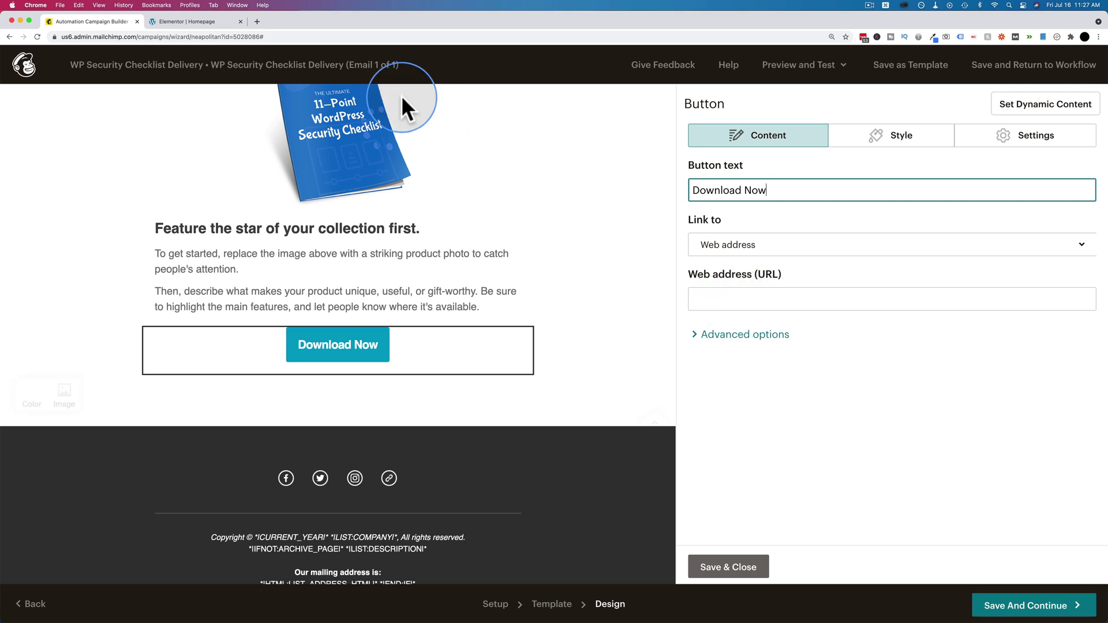
Step: Open wpspeedify.com in a new browser tab, go to its WordPress dashboard and upload blank.pdf to the media library
{"action": "left_click", "coordinate": [202, 22]}
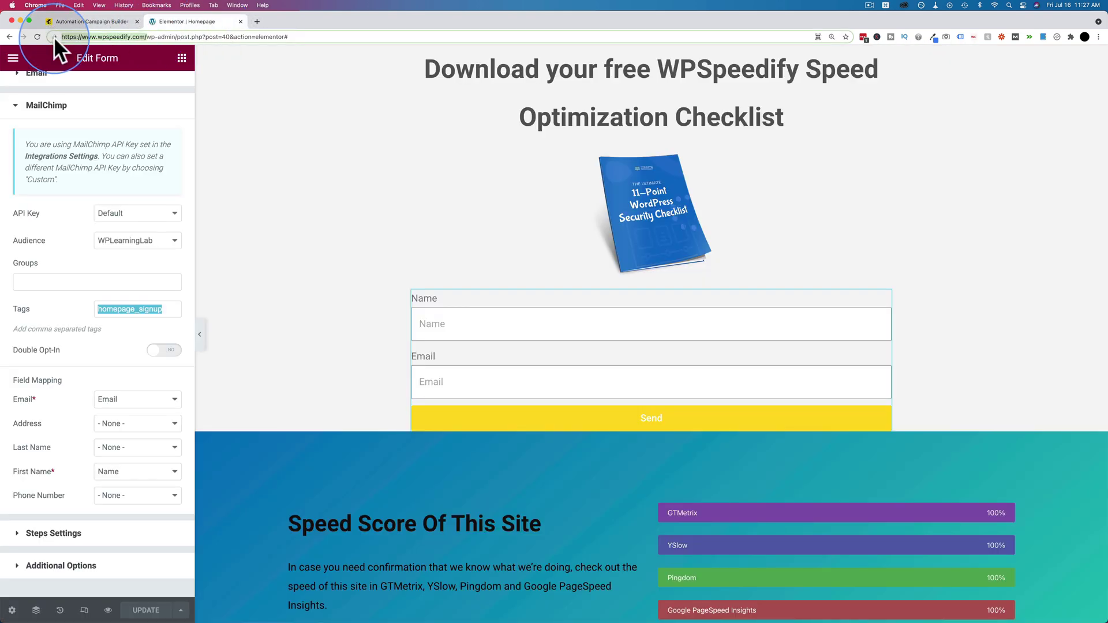
{"action": "key", "text": "super+t"}
{"action": "type", "text": "wpspeedify.com"}
{"action": "key", "text": "Return"}
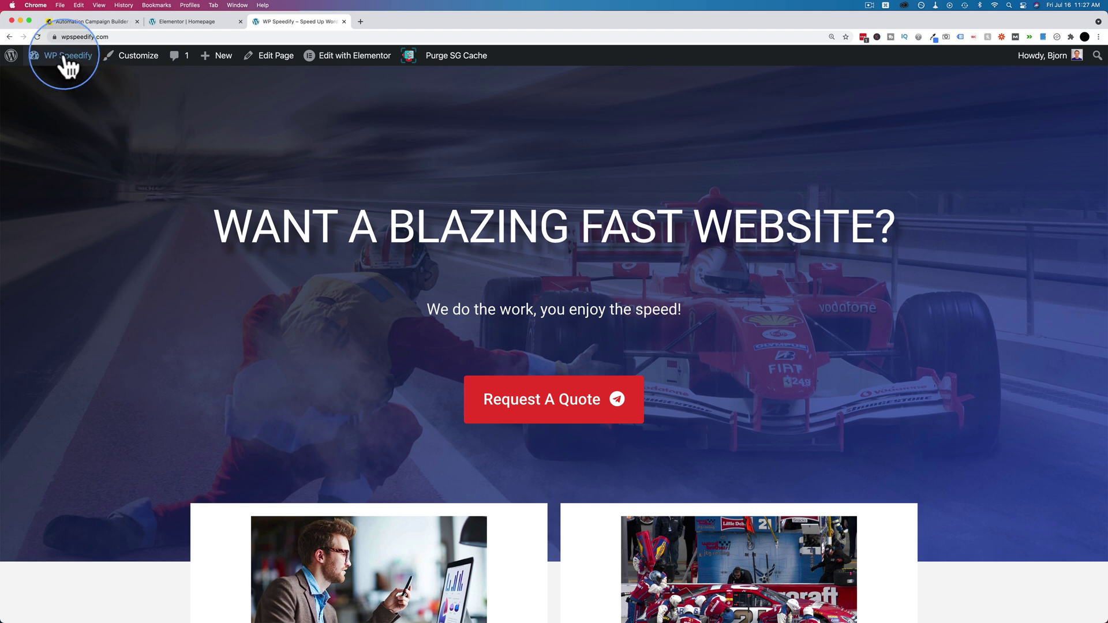
{"action": "mouse_move", "coordinate": [68, 64]}
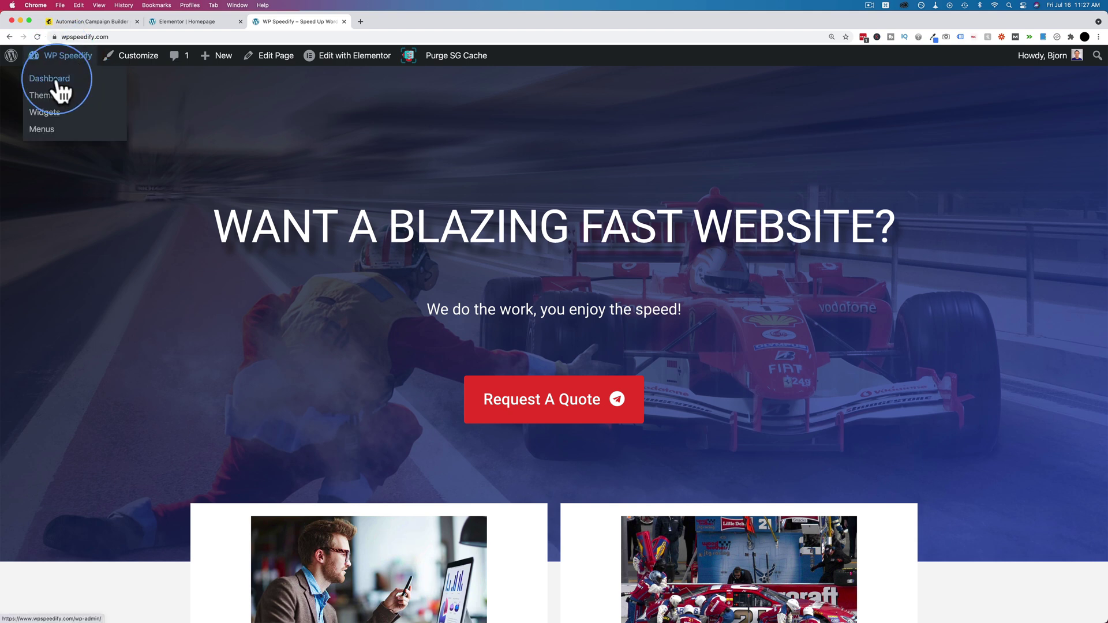
{"action": "left_click", "coordinate": [64, 131]}
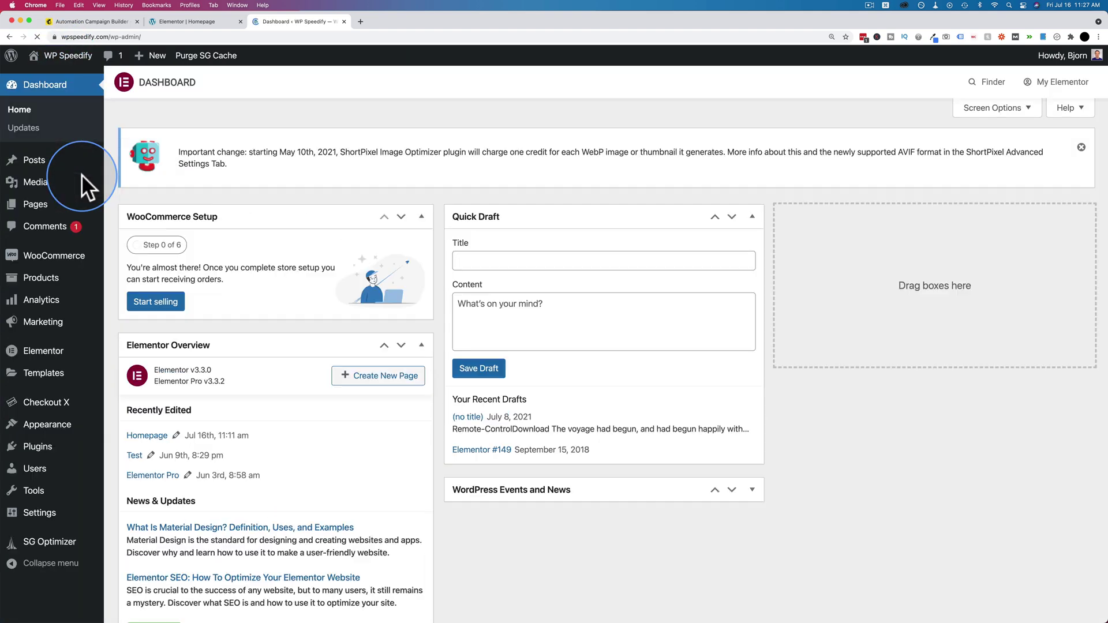
{"action": "mouse_move", "coordinate": [41, 191]}
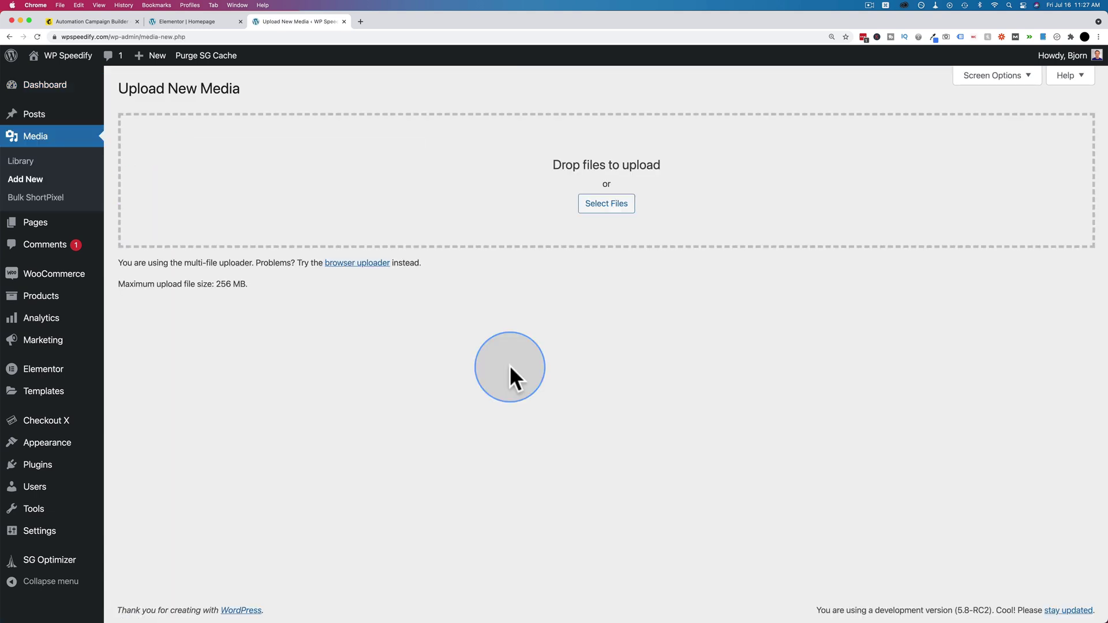
{"action": "left_click_drag", "start_coordinate": [438, 218], "coordinate": [375, 226]}
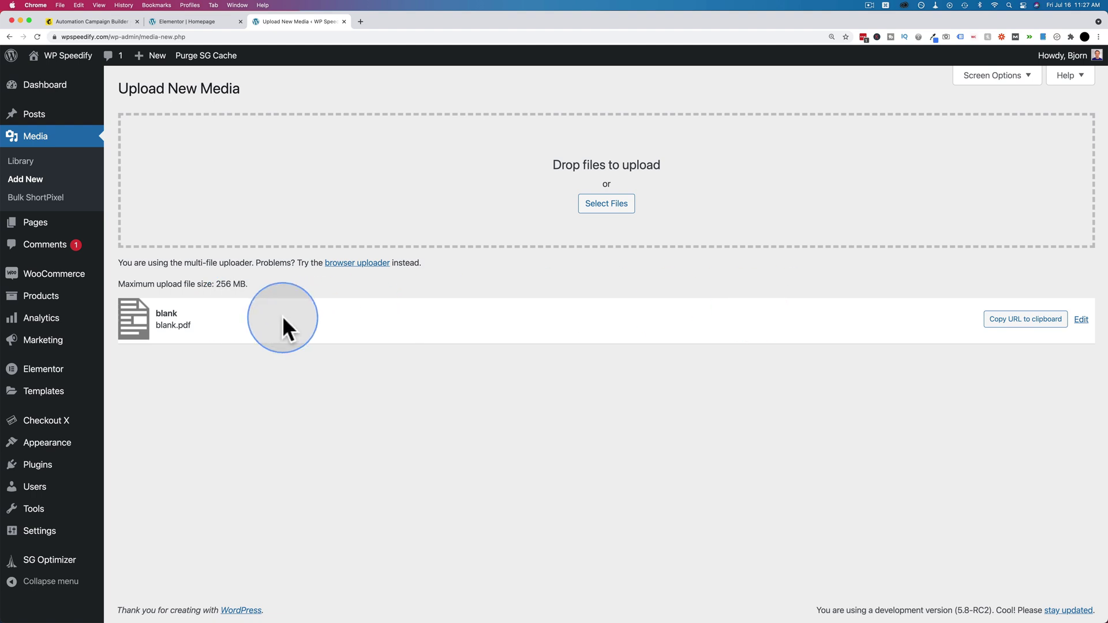
Step: Copy the URL of the uploaded blank.pdf and set it as the web address of the email's Download Now button in Mailchimp
{"action": "left_click", "coordinate": [1007, 323]}
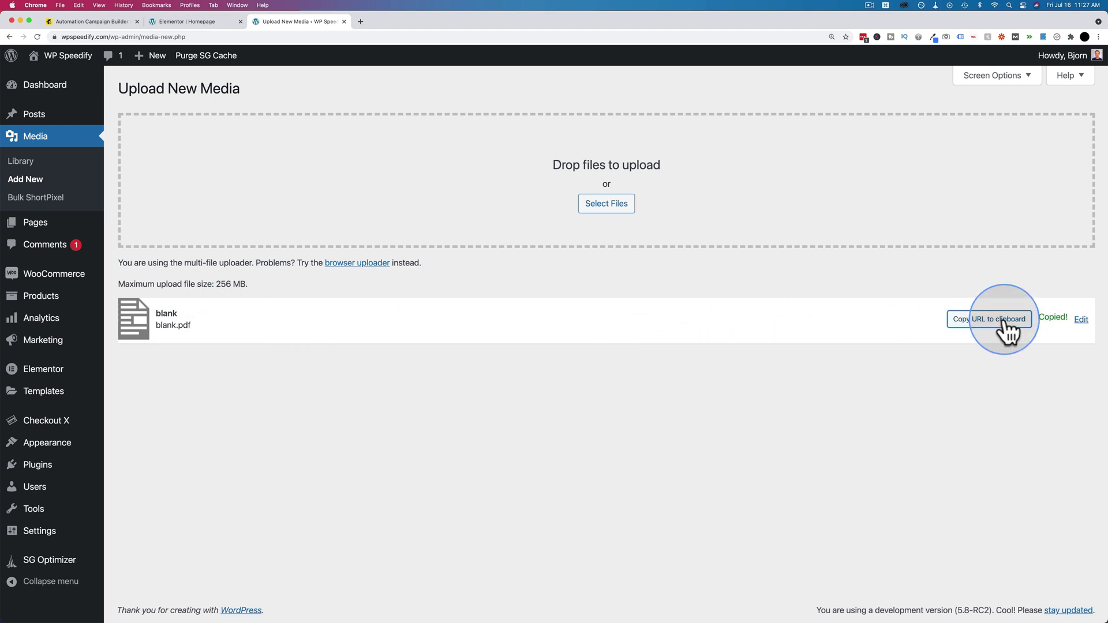
{"action": "left_click", "coordinate": [92, 21]}
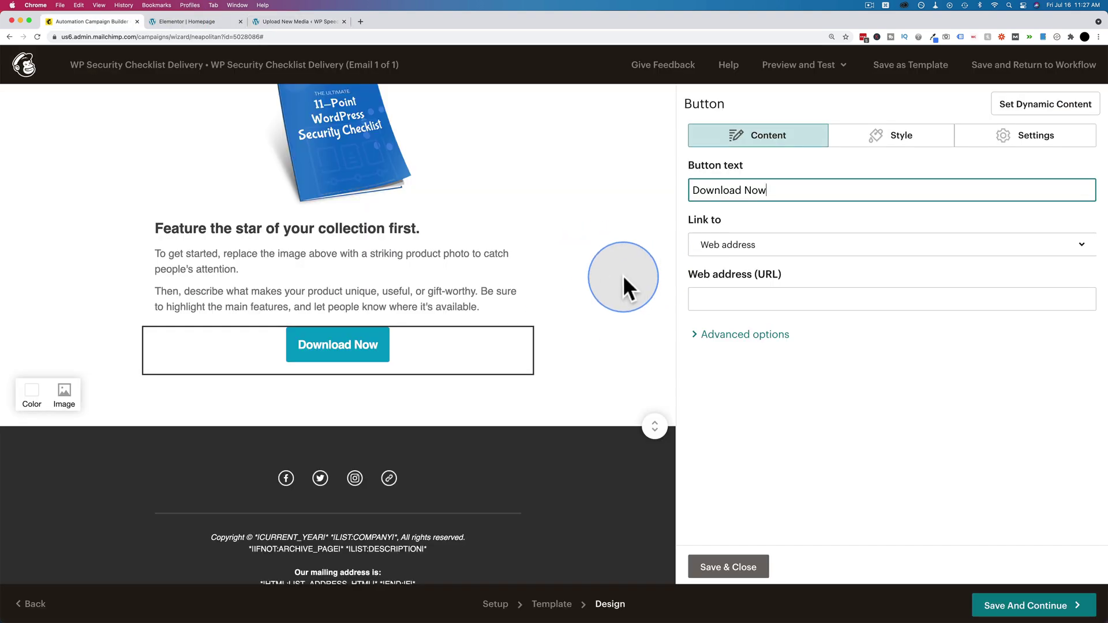
{"action": "left_click", "coordinate": [729, 299]}
{"action": "key", "text": "cmd+v"}
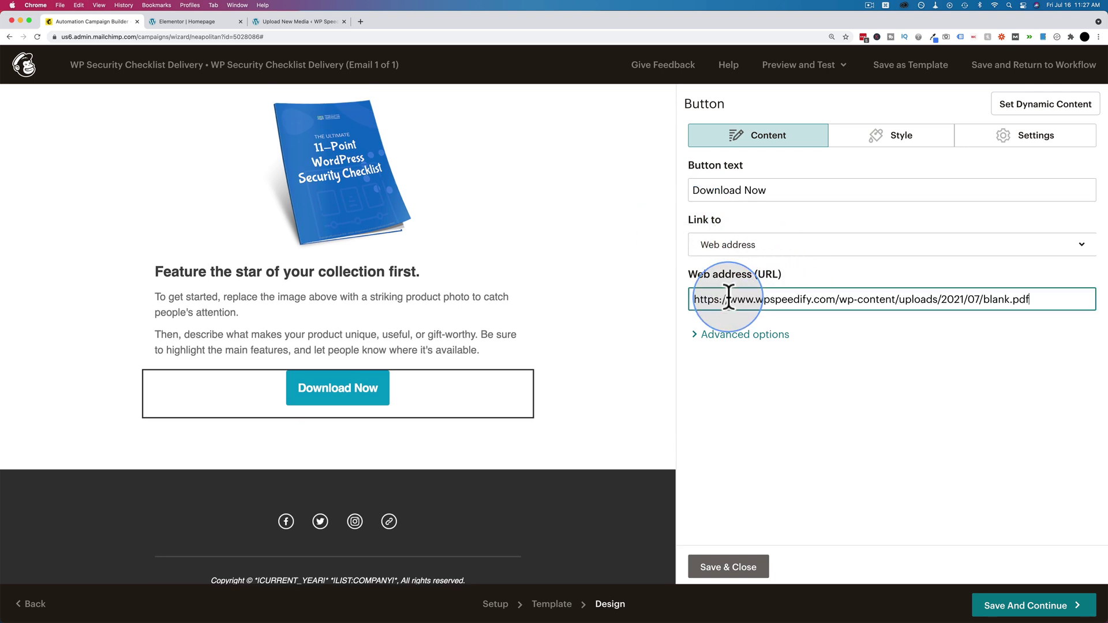
Step: Link the checklist cover image in the email to the same blank.pdf web address
{"action": "left_click", "coordinate": [410, 210]}
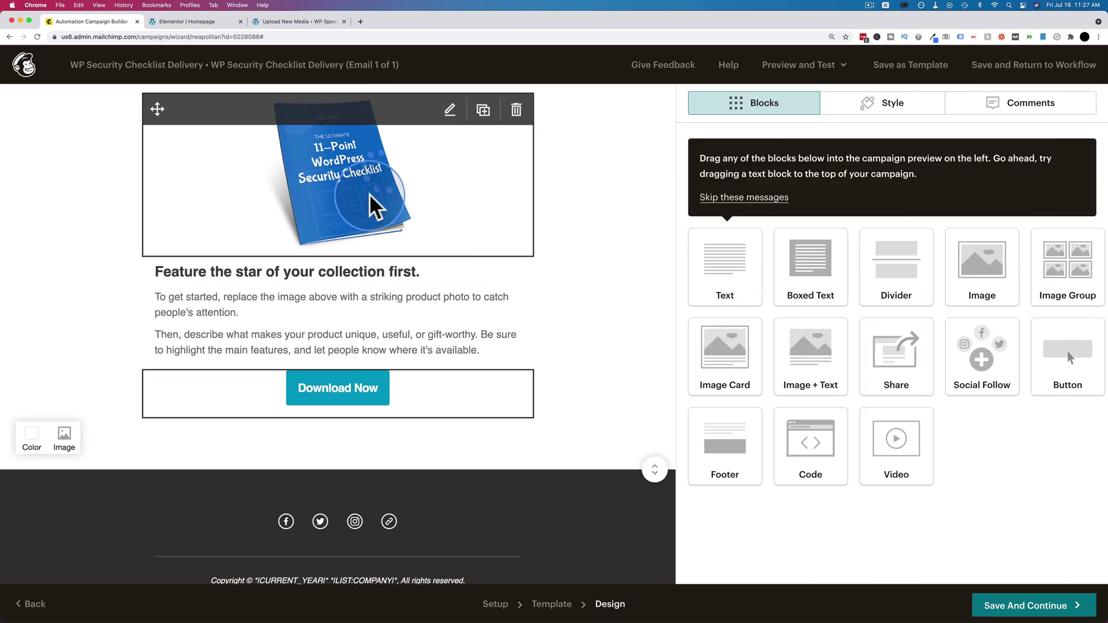
{"action": "left_click", "coordinate": [838, 201]}
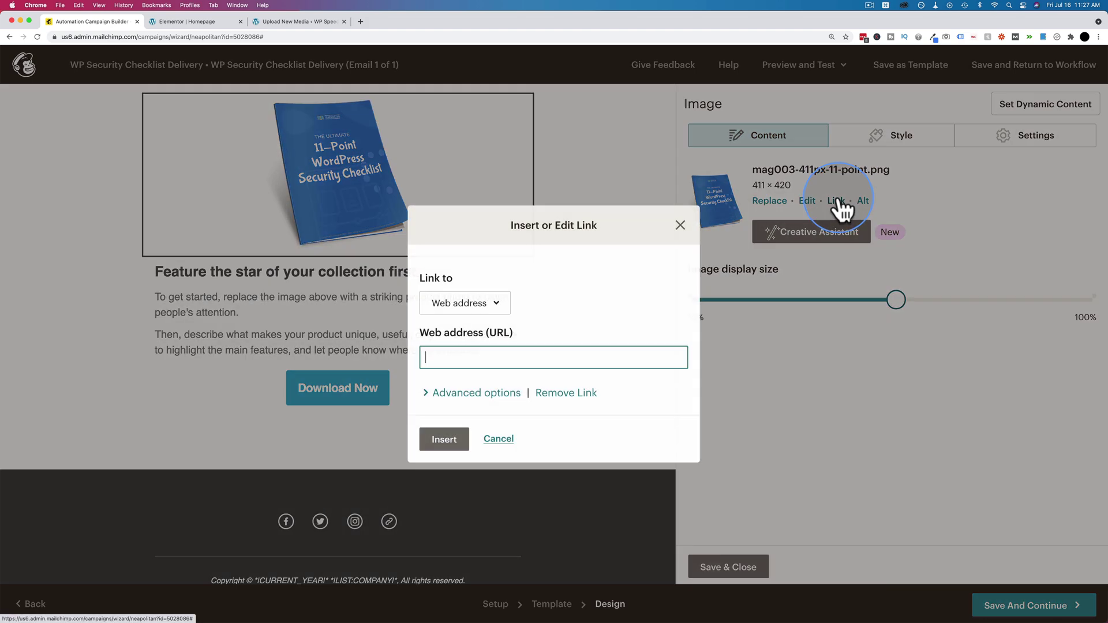
{"action": "key", "text": "cmd+v"}
{"action": "left_click", "coordinate": [452, 437]}
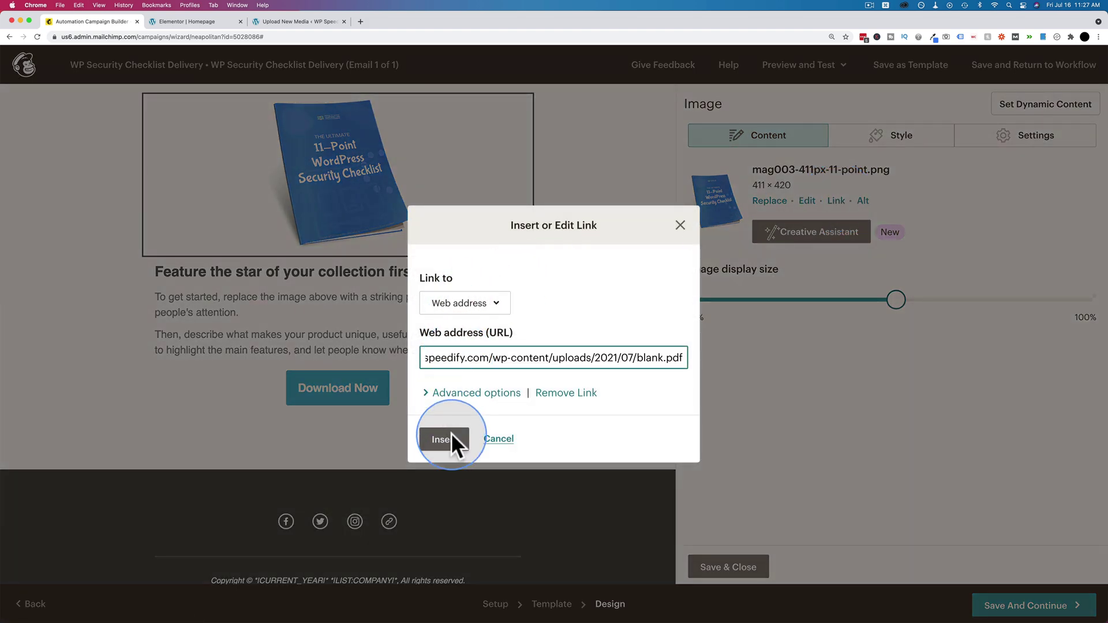
{"action": "scroll", "coordinate": [601, 358], "scroll_direction": "up", "scroll_amount": 2}
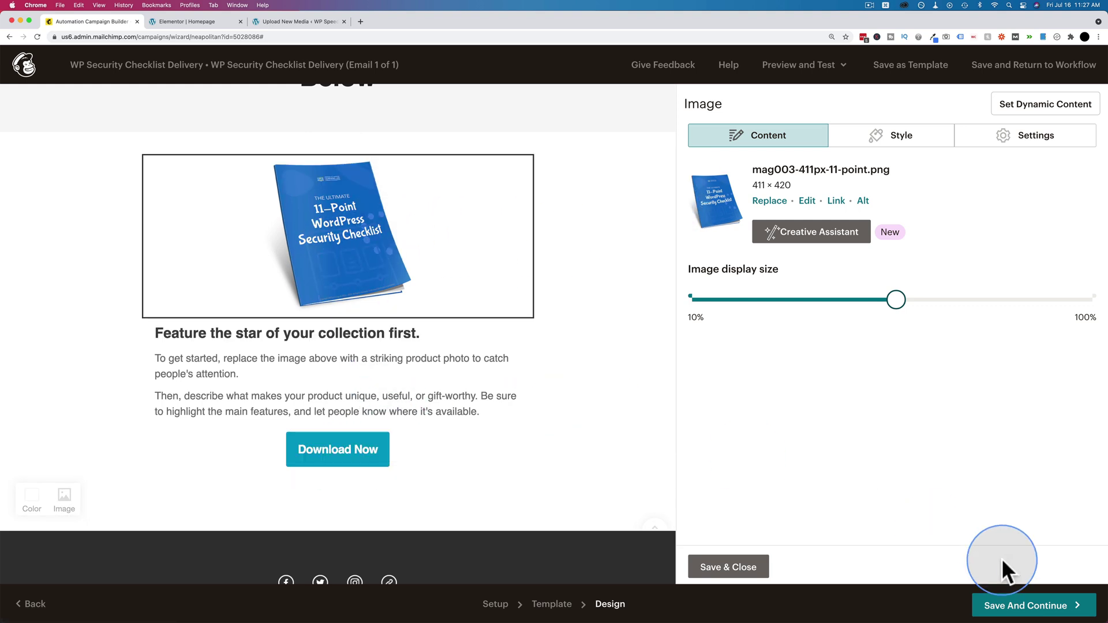
Step: Save the email and continue to the automation's confirmation page, review the email details and open the default text content issue for resolving
{"action": "left_click", "coordinate": [1020, 612]}
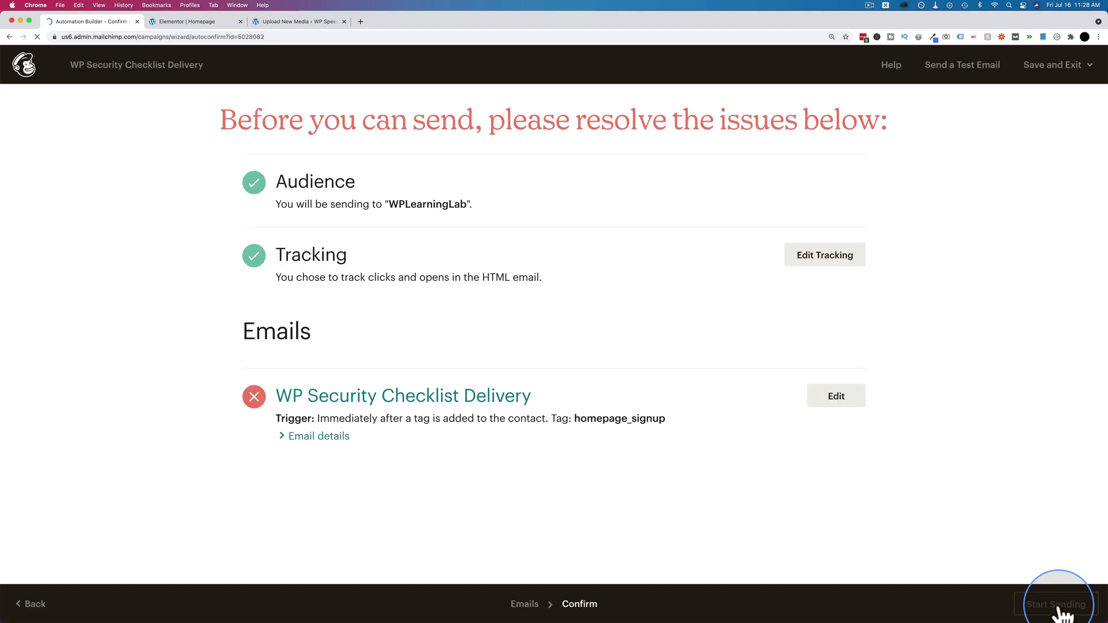
{"action": "left_click", "coordinate": [320, 437]}
{"action": "scroll", "coordinate": [287, 444], "scroll_direction": "down", "scroll_amount": 5}
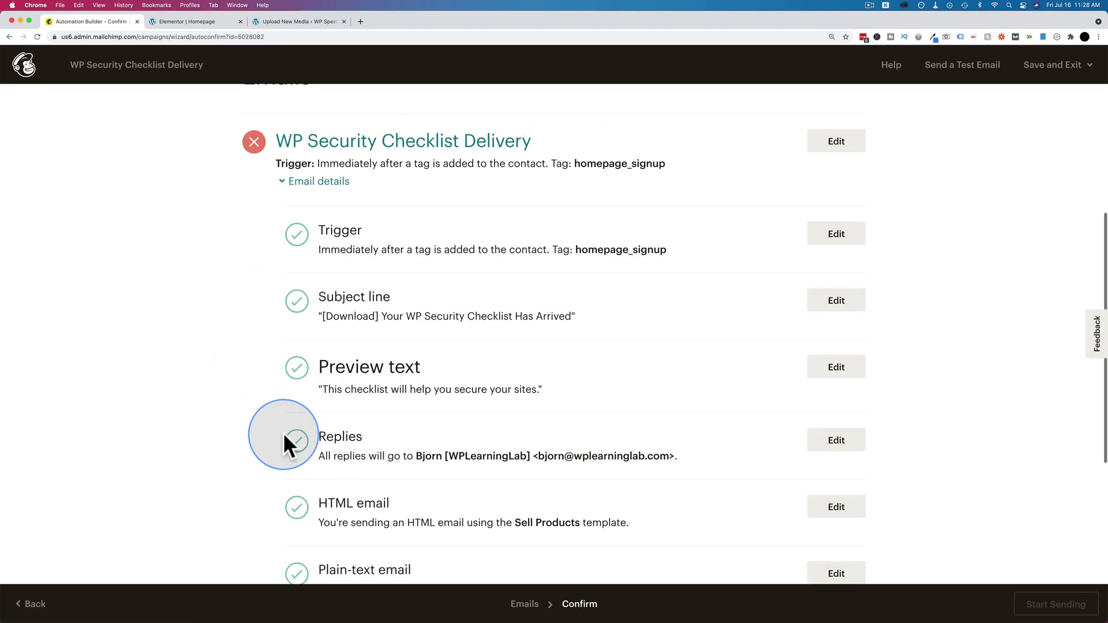
{"action": "scroll", "coordinate": [284, 439], "scroll_direction": "down", "scroll_amount": 4}
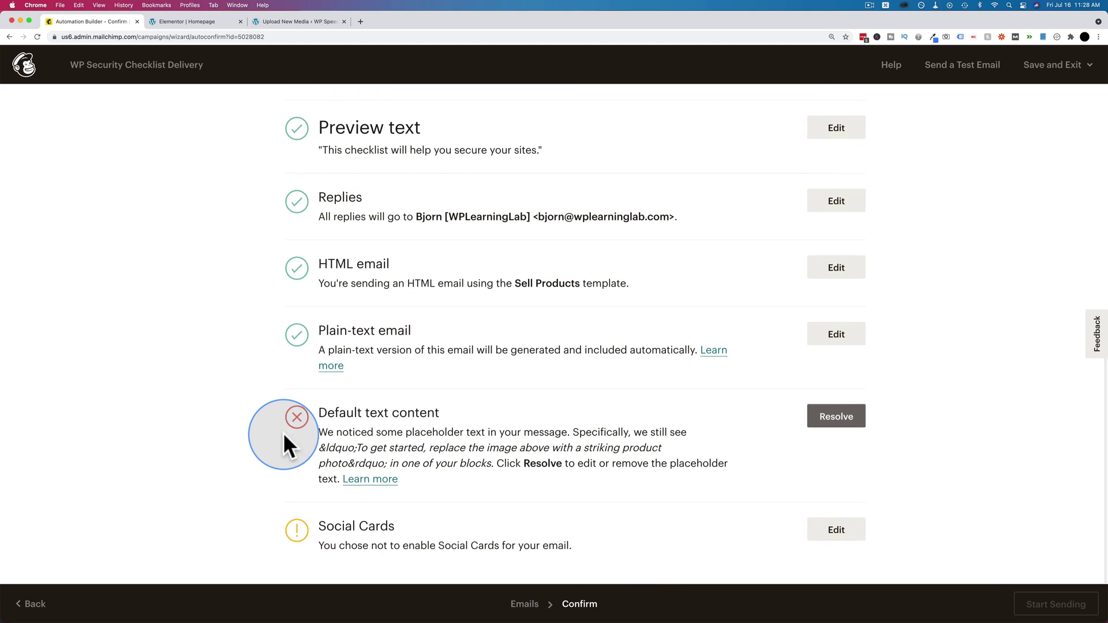
{"action": "left_click", "coordinate": [835, 426]}
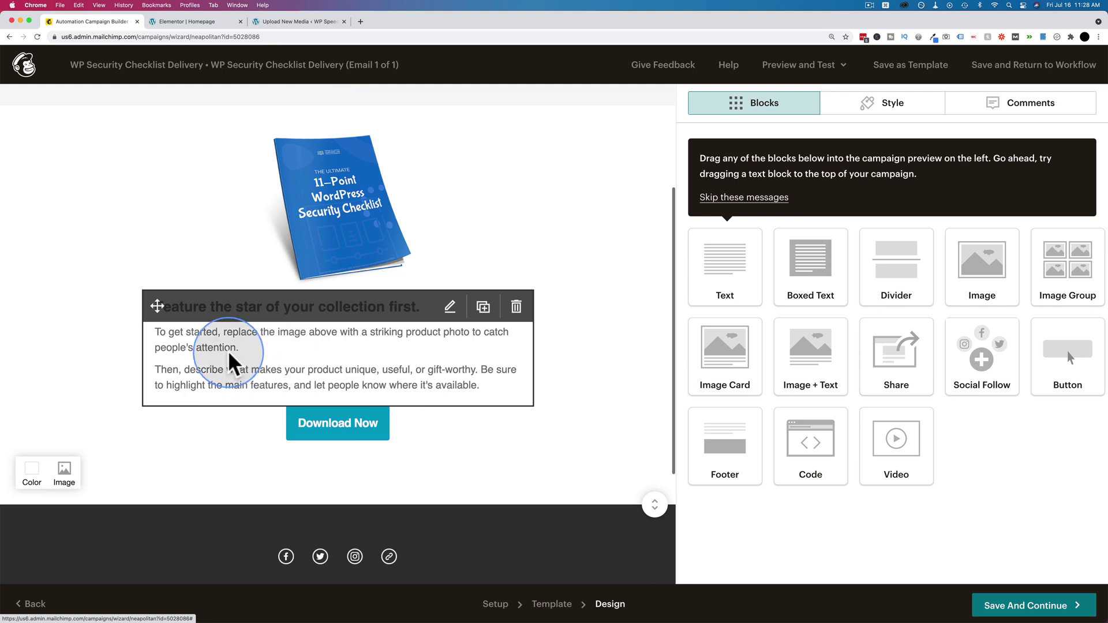
Step: Select the email's placeholder text block, and copy the first paragraph of the WordPress post "This is a long, long post"
{"action": "left_click", "coordinate": [339, 373]}
{"action": "left_click", "coordinate": [213, 21]}
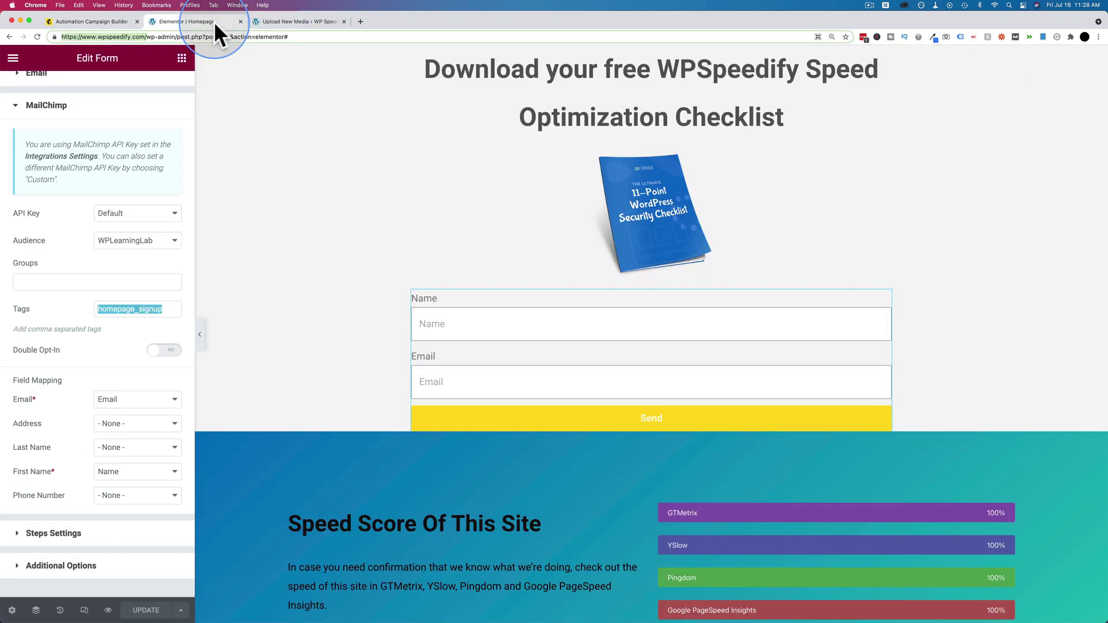
{"action": "left_click", "coordinate": [280, 25]}
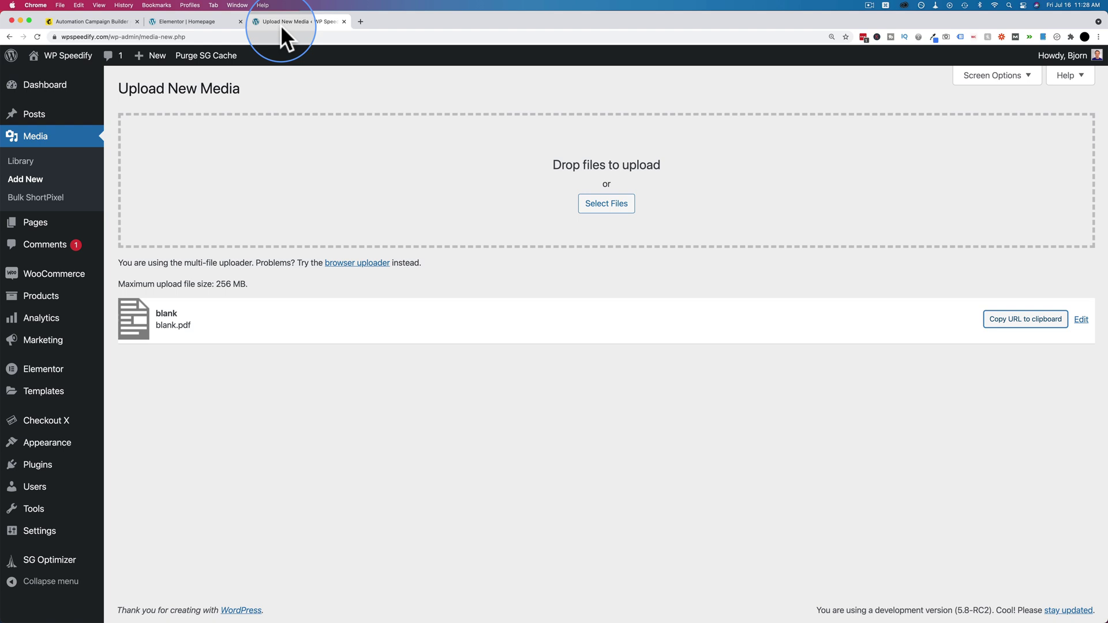
{"action": "left_click", "coordinate": [38, 117]}
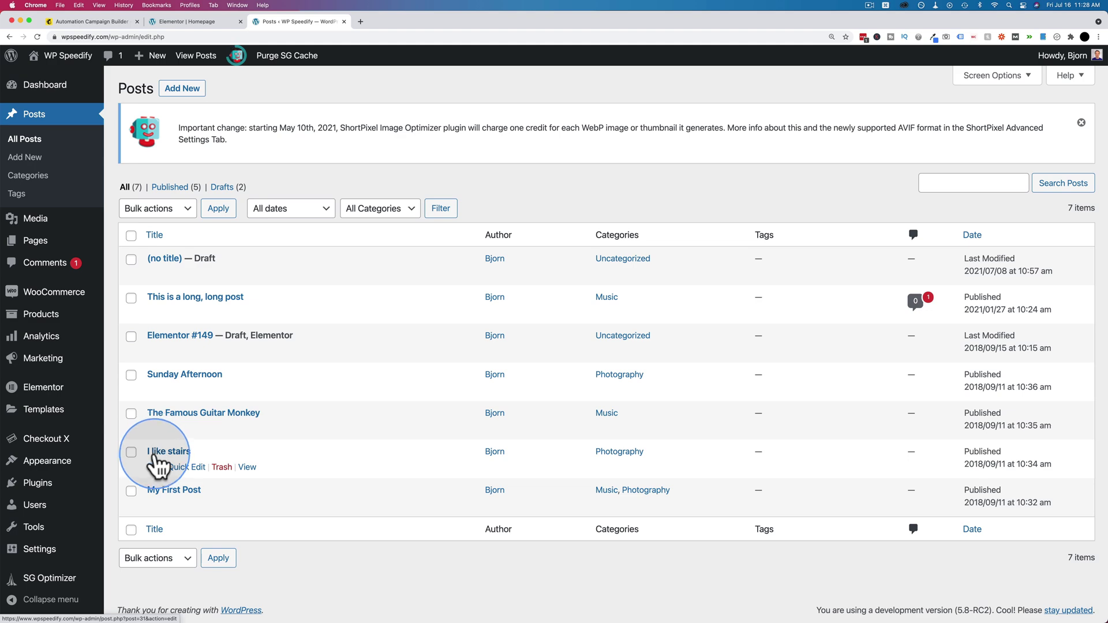
{"action": "left_click", "coordinate": [154, 313]}
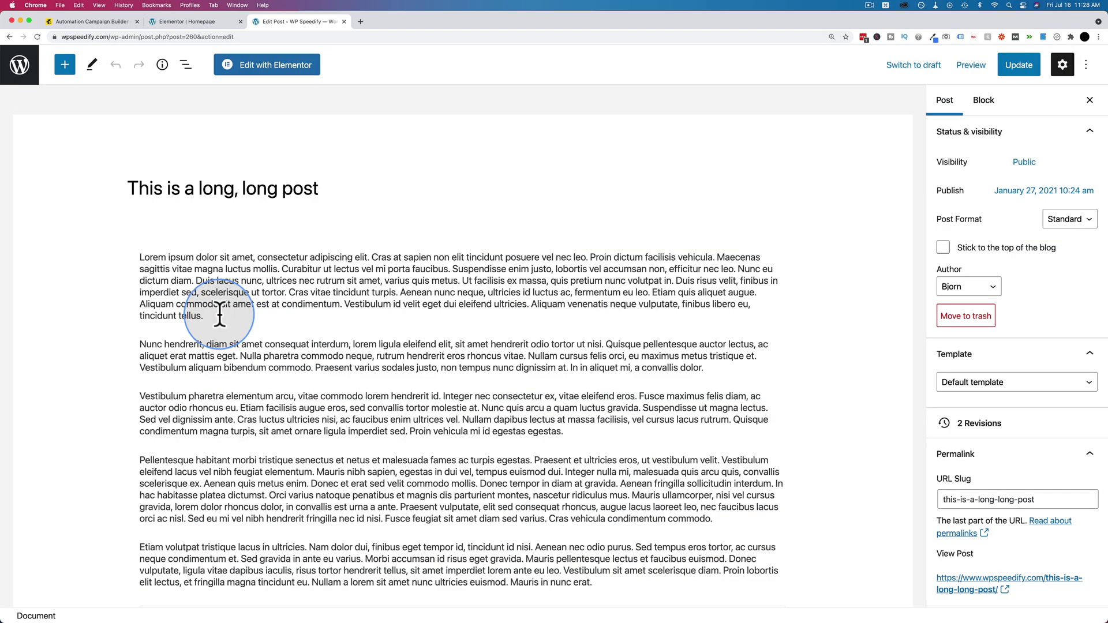
{"action": "left_click", "coordinate": [149, 283]}
{"action": "left_click_drag", "start_coordinate": [141, 230], "coordinate": [221, 287]}
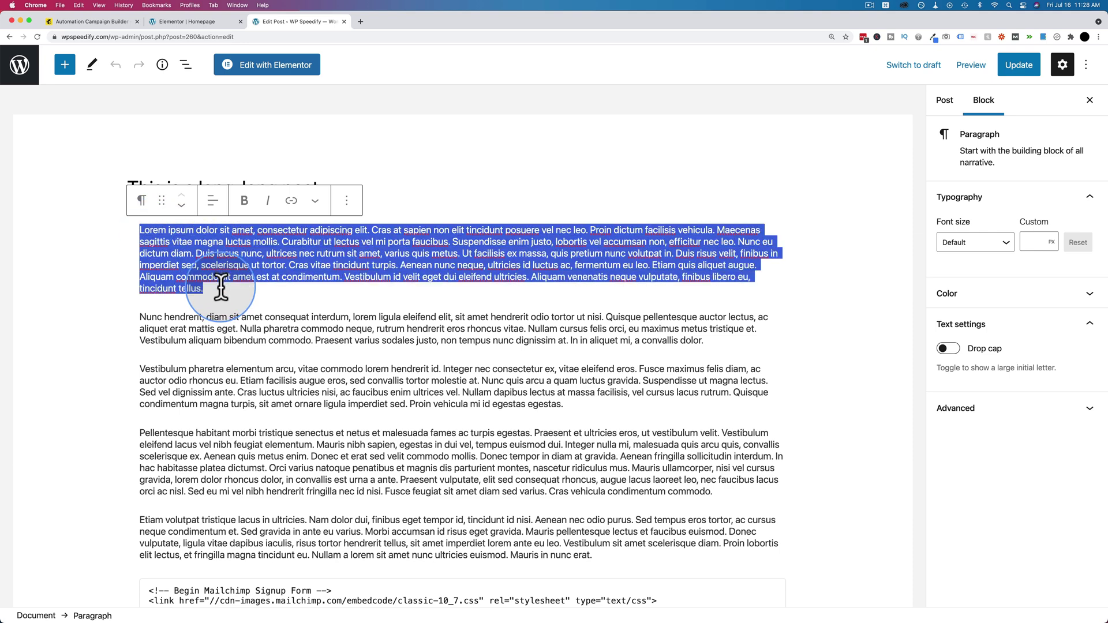
Step: Return to the Mailchimp email and replace all placeholder text below the cover image with the copied lorem ipsum paragraph
{"action": "left_click", "coordinate": [189, 20]}
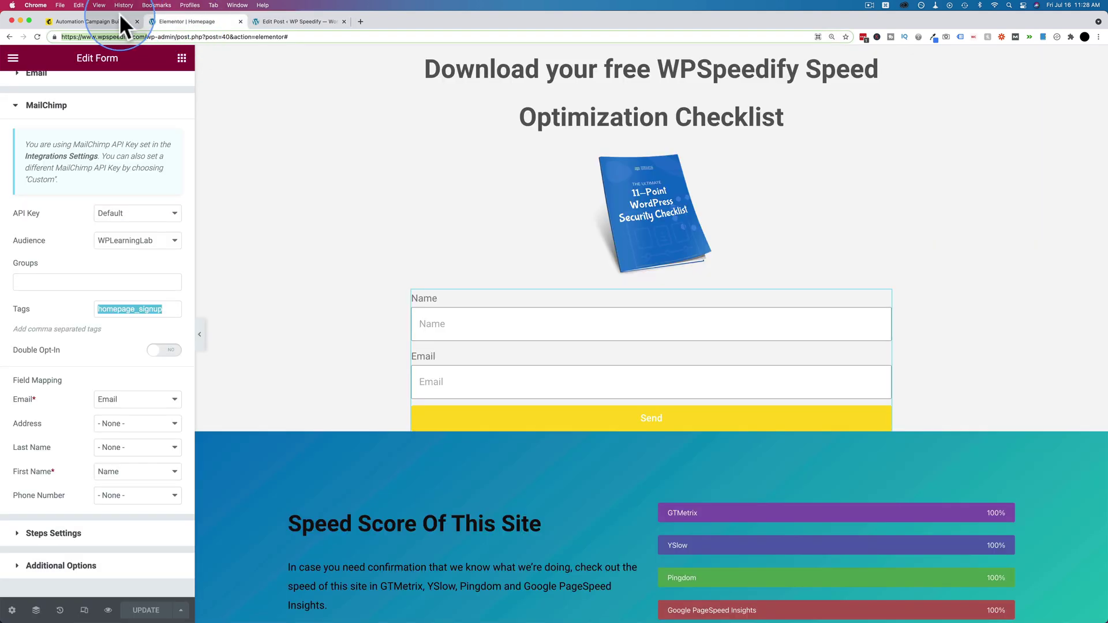
{"action": "left_click", "coordinate": [86, 21]}
{"action": "left_click", "coordinate": [808, 267]}
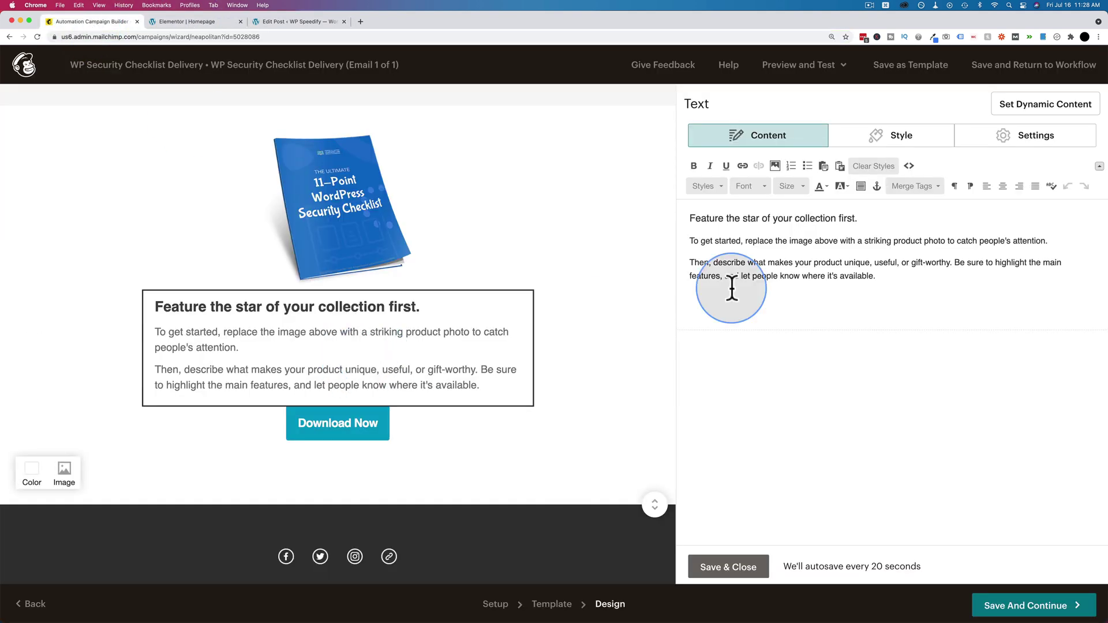
{"action": "key", "text": "ctrl+a"}
{"action": "key", "text": "ctrl+v"}
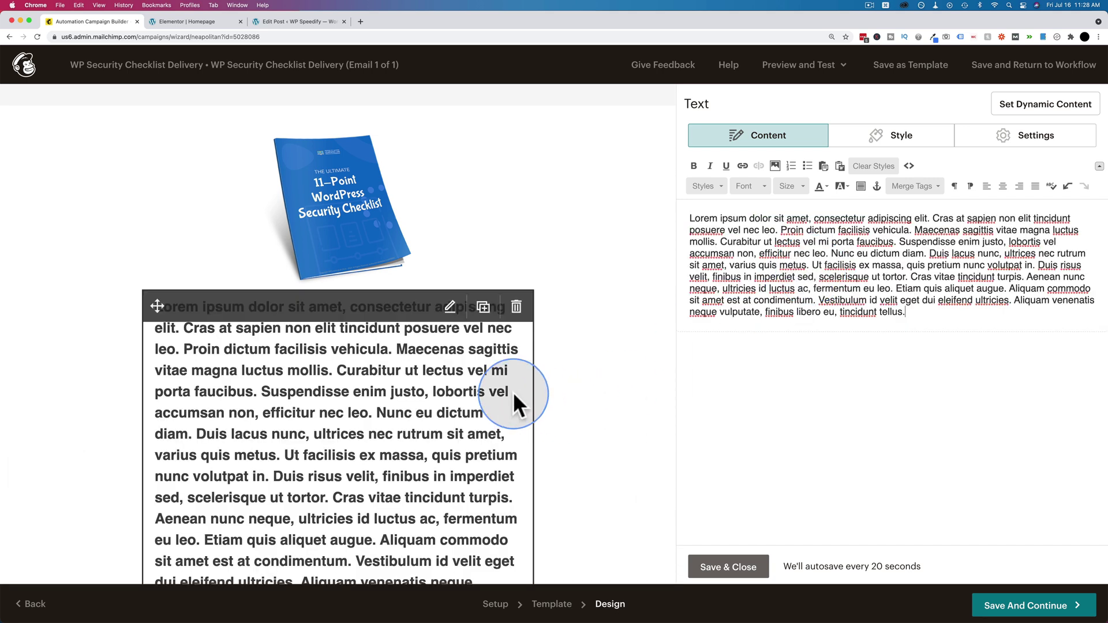
Step: Shorten the email's lorem ipsum text so it ends after "Proin dictum facilisis vehicula.", and save the text block
{"action": "key", "text": "ctrl+a"}
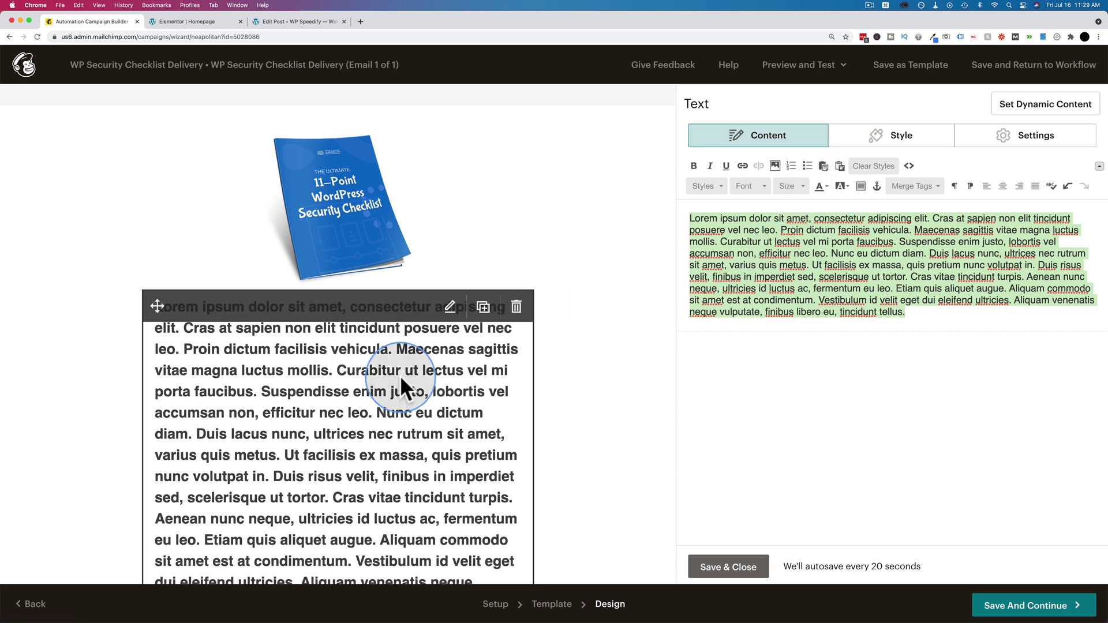
{"action": "scroll", "coordinate": [400, 375], "scroll_direction": "down", "scroll_amount": 2}
{"action": "left_click", "coordinate": [770, 241]}
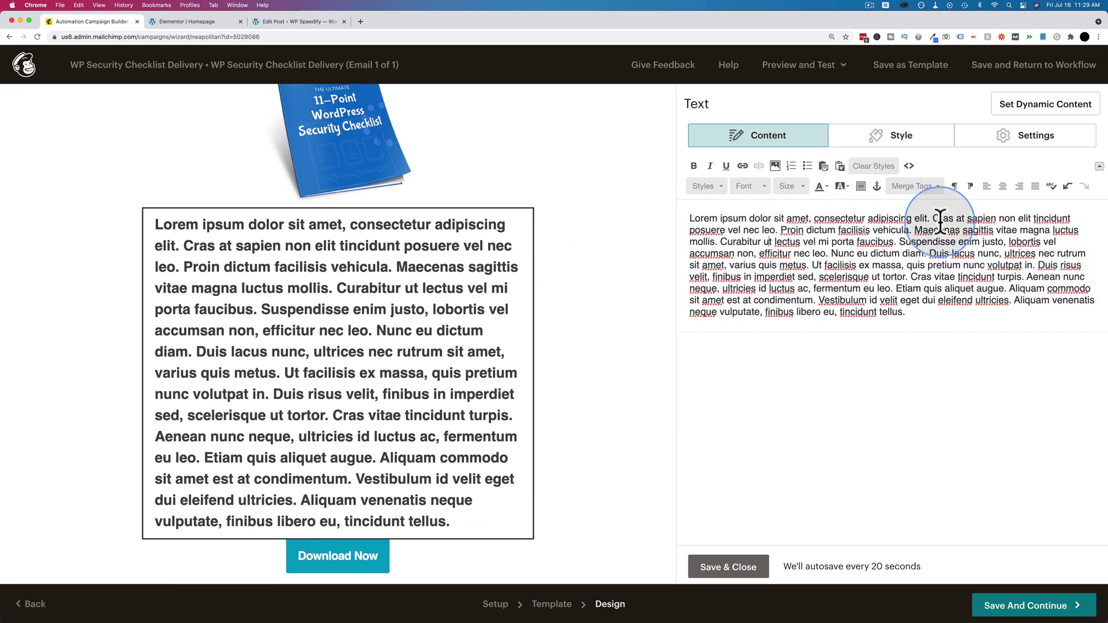
{"action": "left_click_drag", "start_coordinate": [916, 230], "coordinate": [974, 330]}
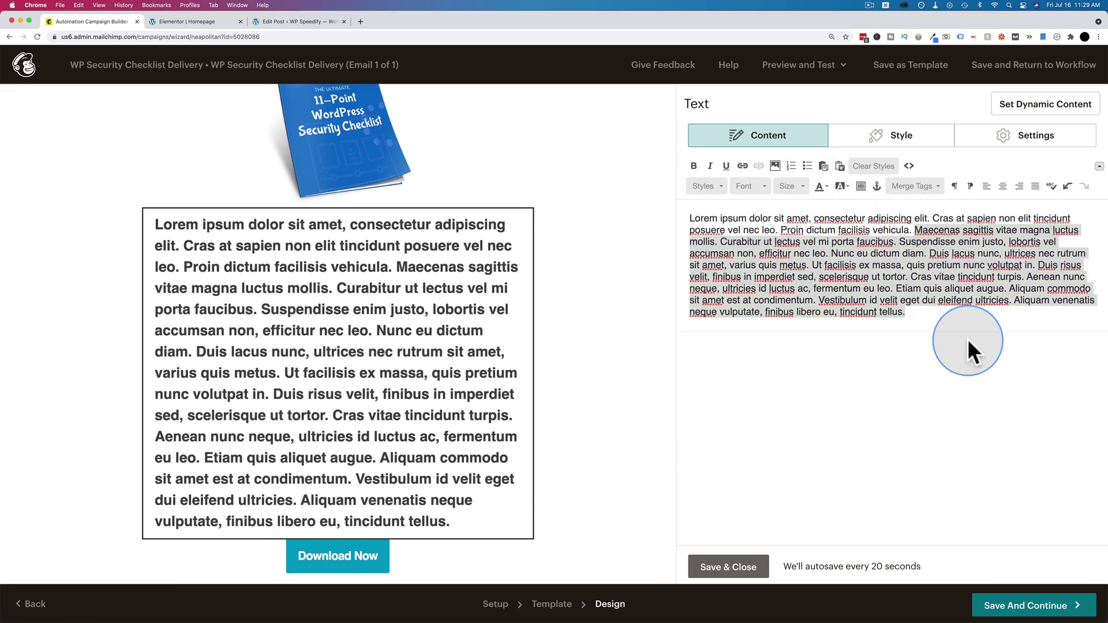
{"action": "left_click", "coordinate": [922, 260]}
{"action": "left_click_drag", "start_coordinate": [918, 230], "coordinate": [915, 316]}
{"action": "key", "text": "BackSpace"}
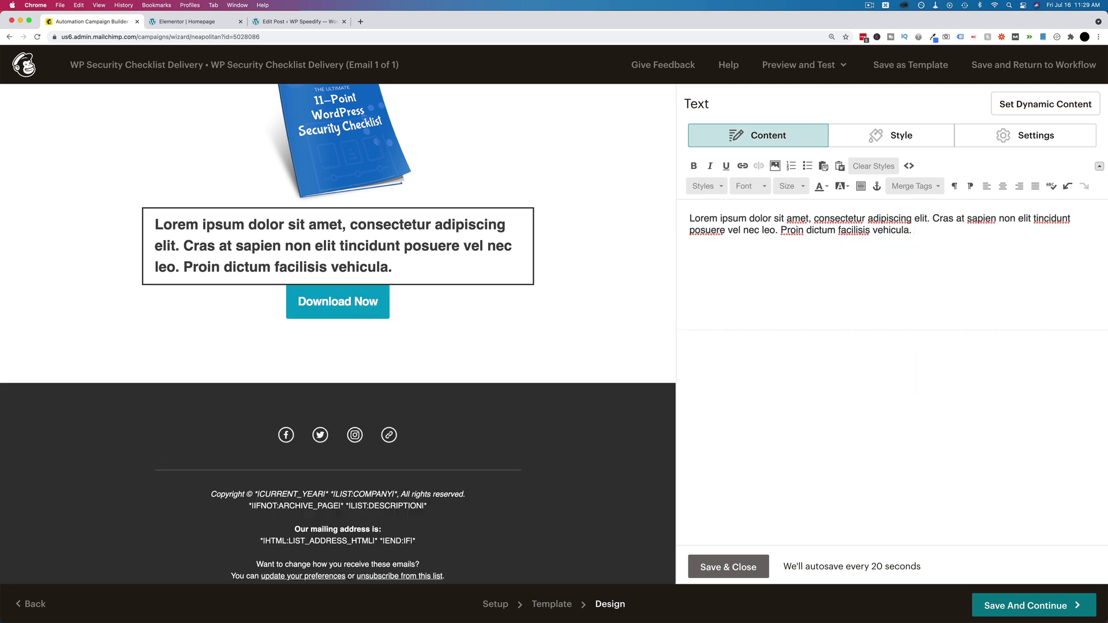
{"action": "left_click", "coordinate": [1017, 611]}
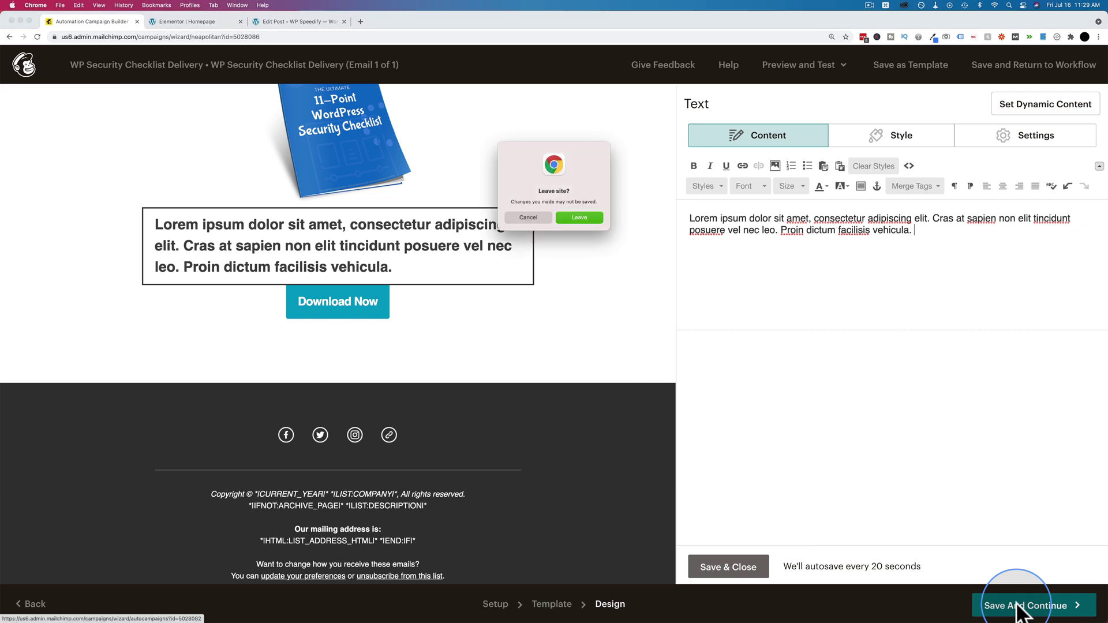
{"action": "left_click", "coordinate": [542, 217]}
{"action": "left_click", "coordinate": [737, 569]}
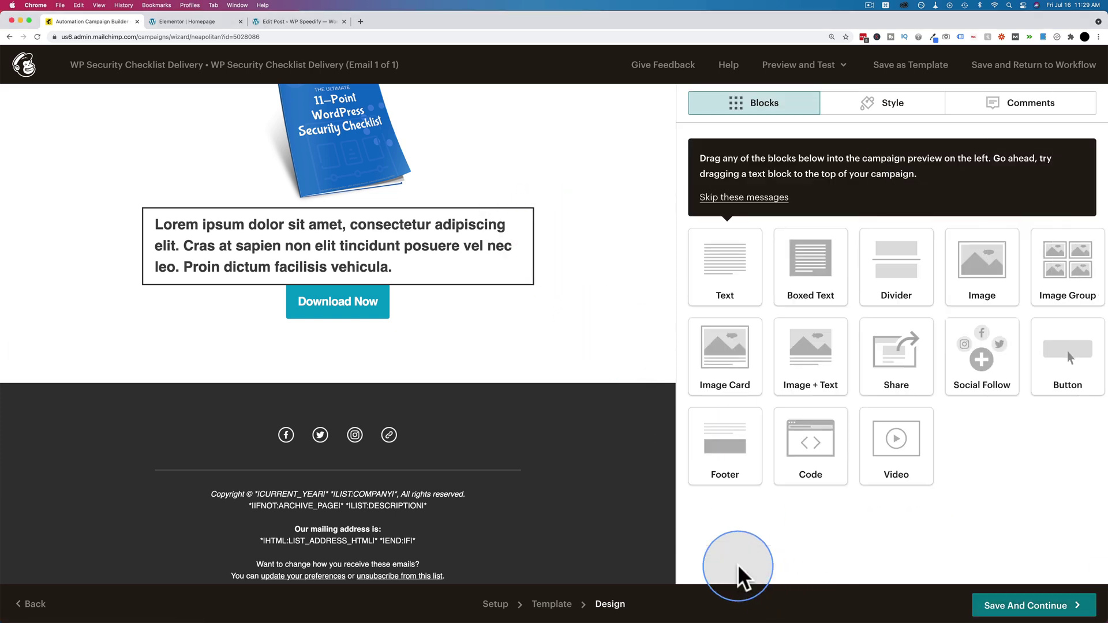
Step: Save the email design, continue to the workflow review and start sending the WP Security Checklist Delivery automation
{"action": "left_click", "coordinate": [1038, 608]}
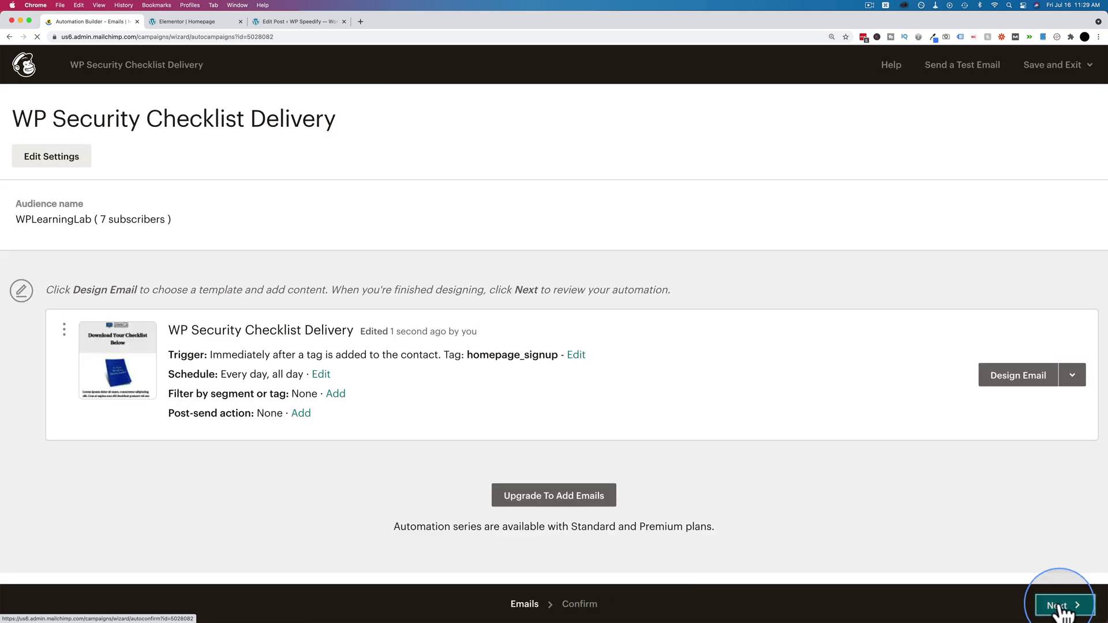
{"action": "left_click", "coordinate": [1061, 607]}
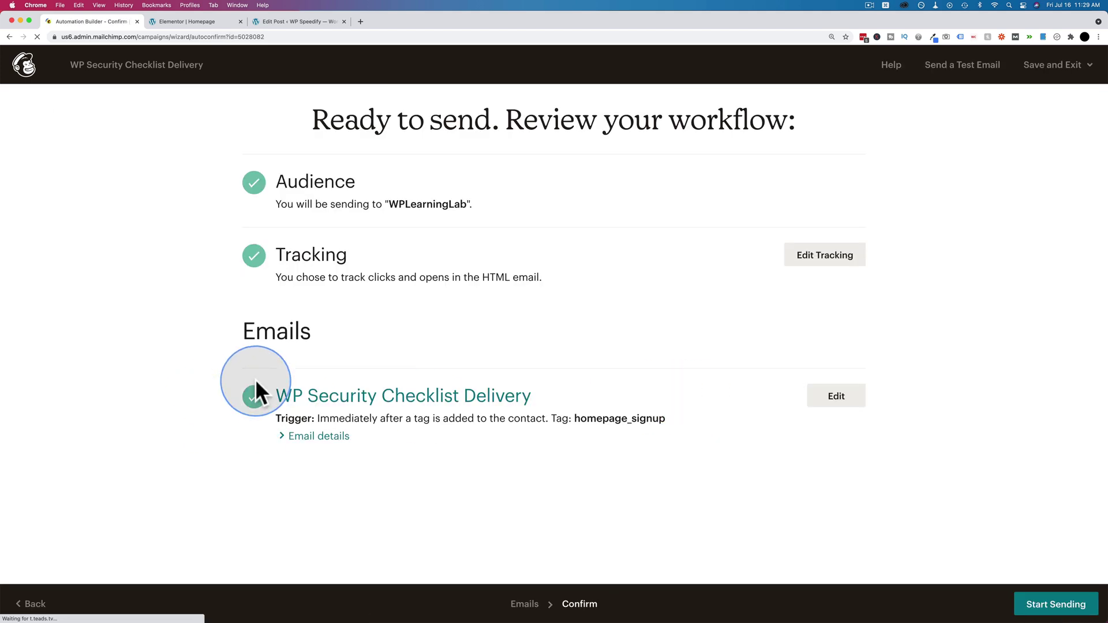
{"action": "left_click", "coordinate": [1055, 607]}
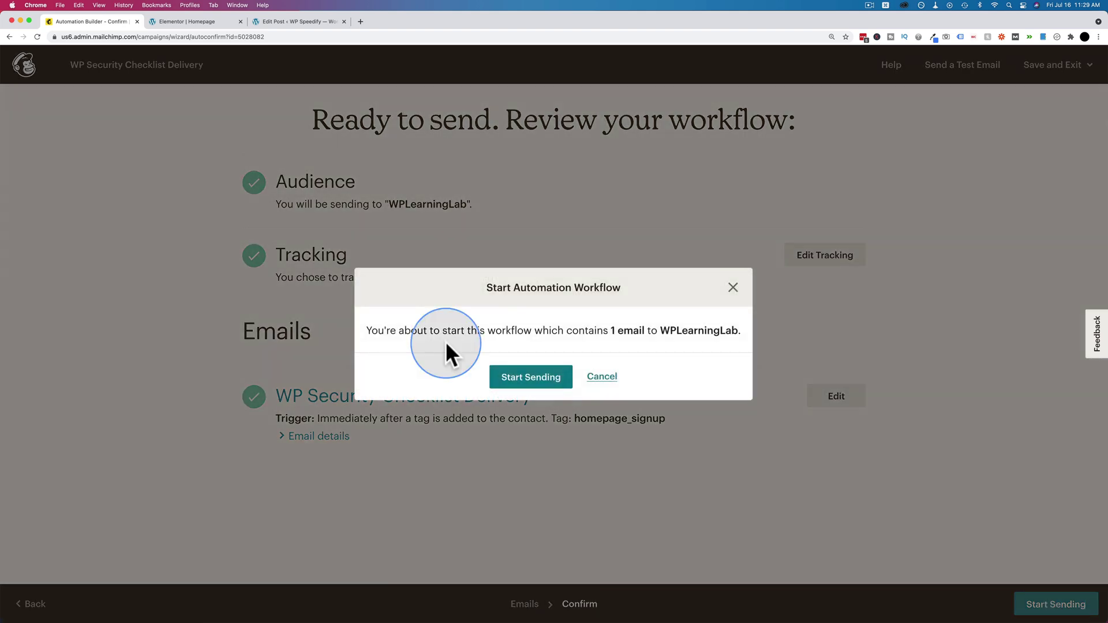
{"action": "left_click", "coordinate": [528, 380]}
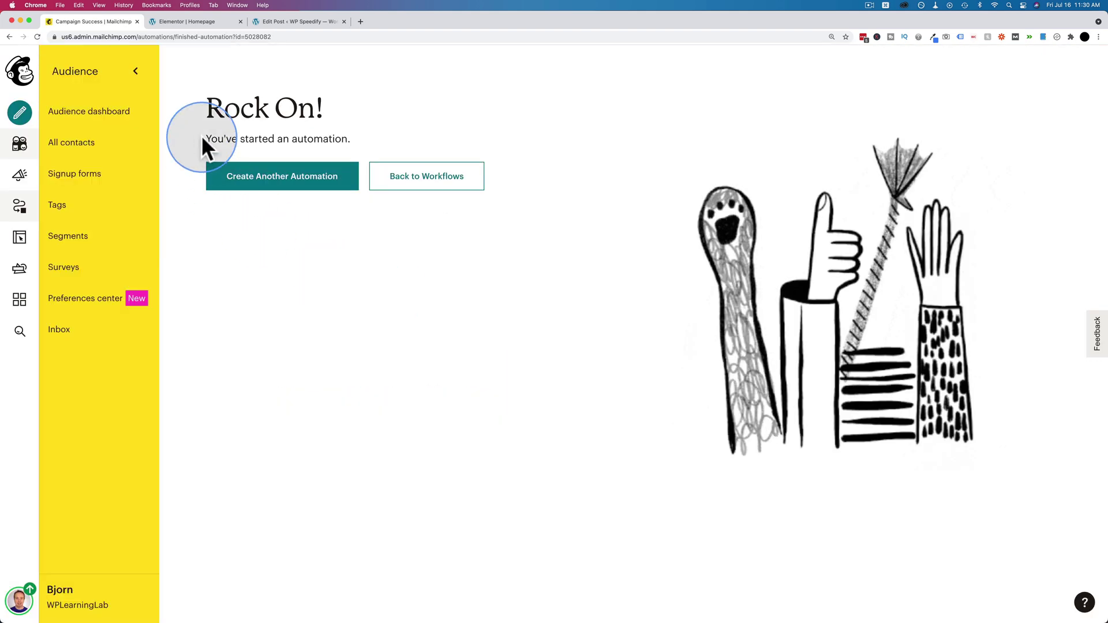
Step: Open the live WP Speedify homepage and submit the checklist opt-in form with a name and email address
{"action": "left_click", "coordinate": [206, 22]}
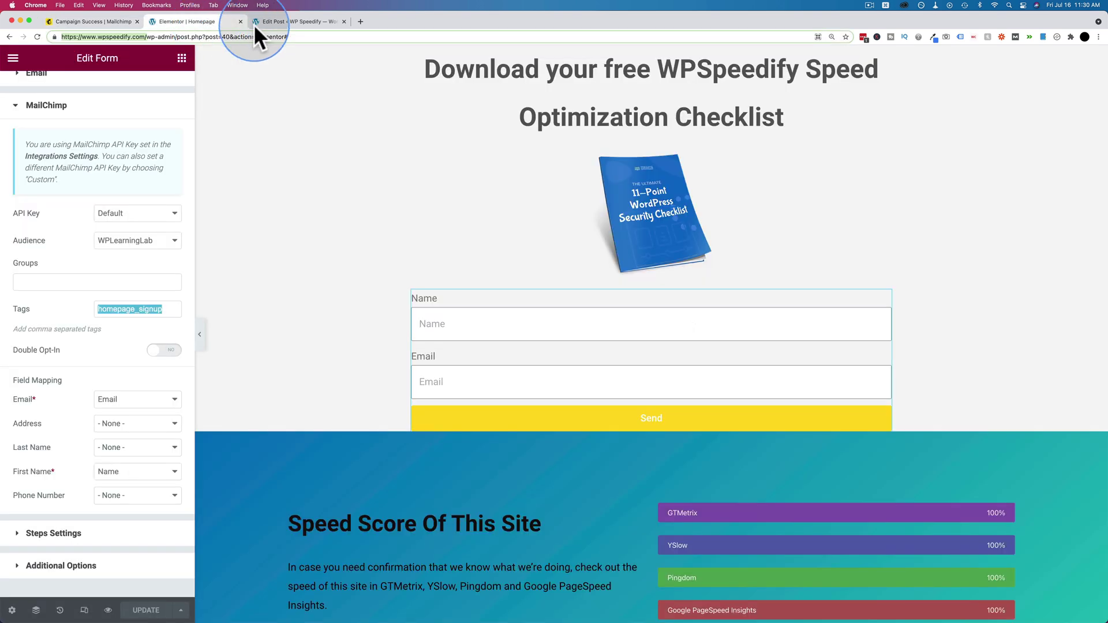
{"action": "left_click", "coordinate": [314, 21]}
{"action": "left_click", "coordinate": [20, 65]}
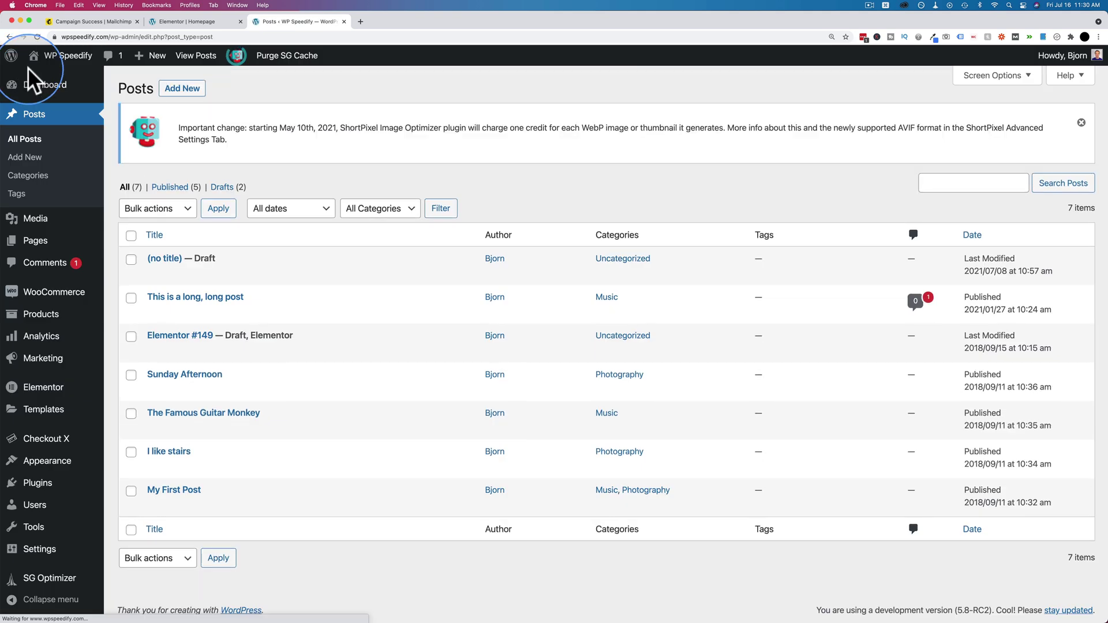
{"action": "mouse_move", "coordinate": [58, 57]}
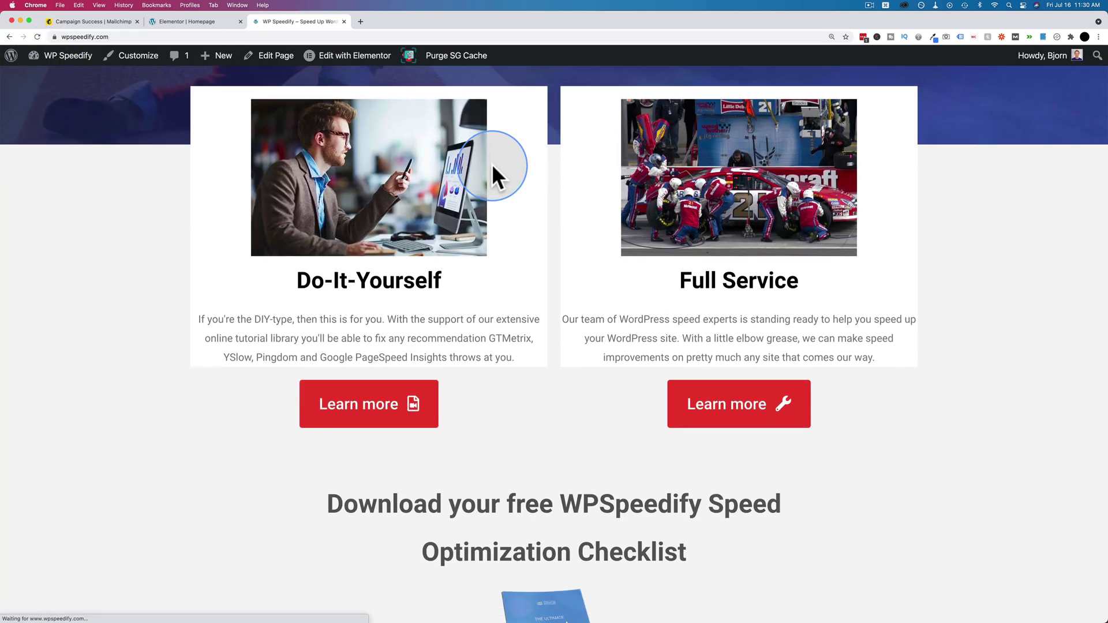
{"action": "scroll", "coordinate": [492, 164], "scroll_direction": "down", "scroll_amount": 10}
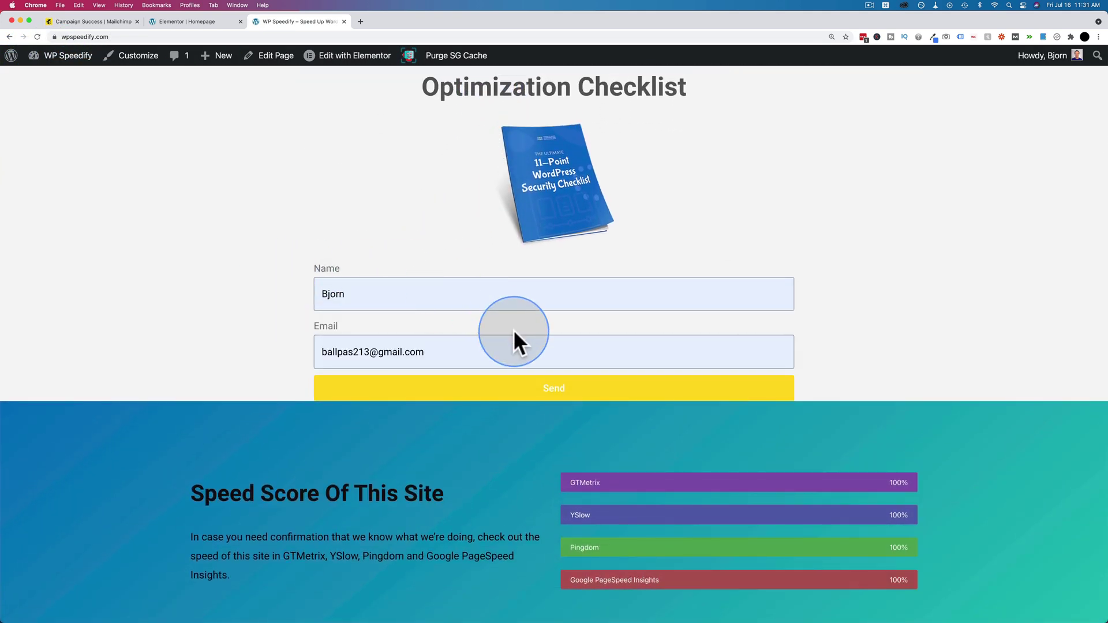
{"action": "left_click", "coordinate": [532, 389]}
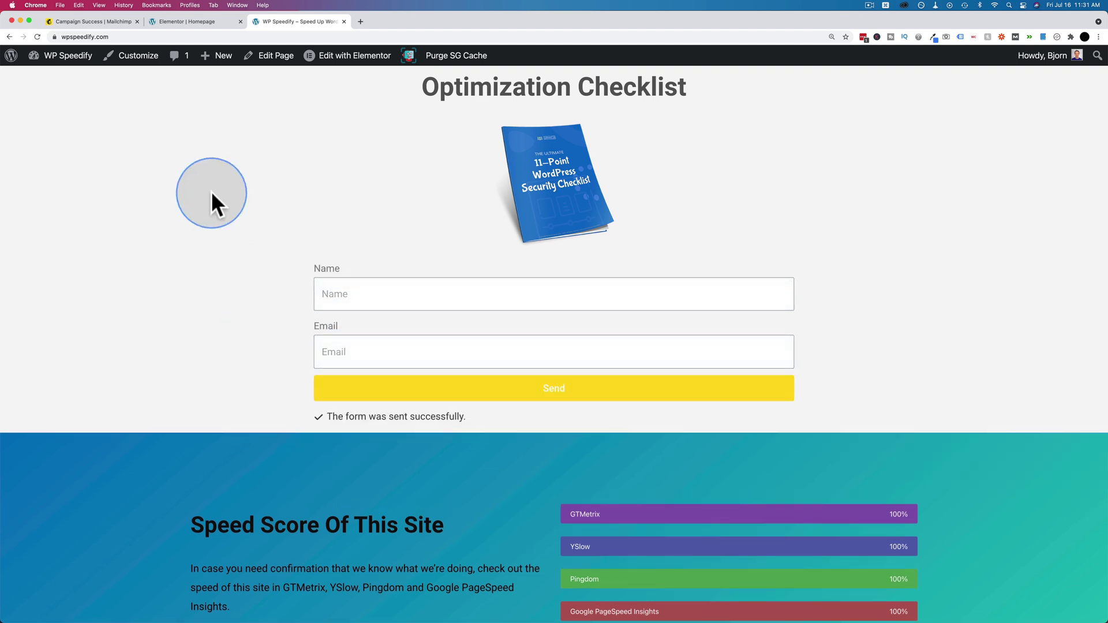
Step: Return to Mailchimp and view all contacts of the WPLearningLab audience to check the new signup and its tag
{"action": "left_click", "coordinate": [109, 21]}
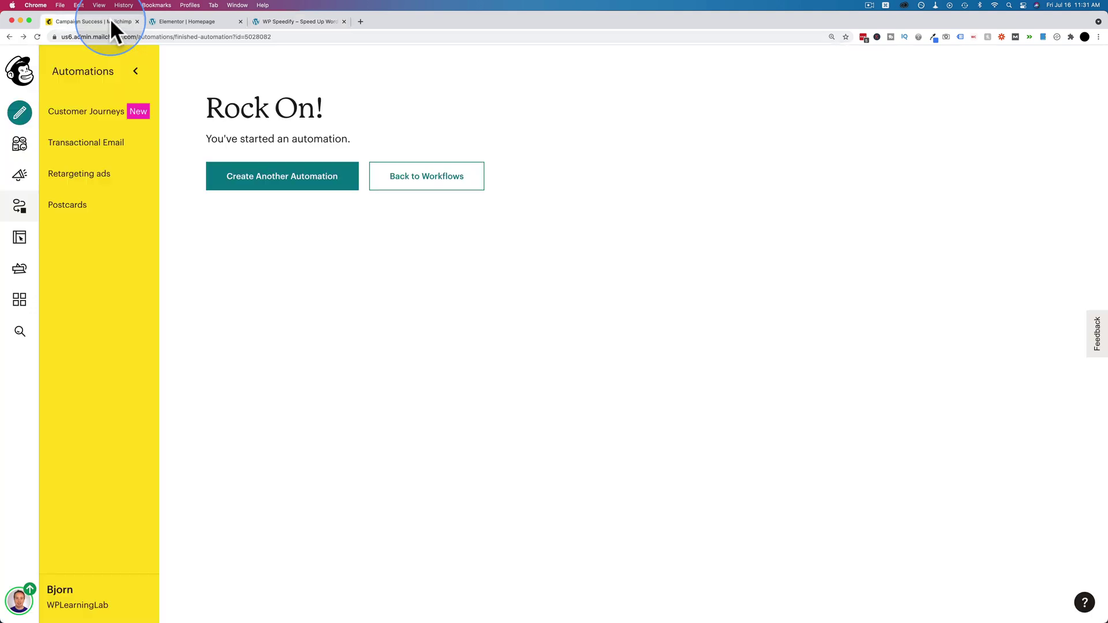
{"action": "left_click", "coordinate": [20, 145]}
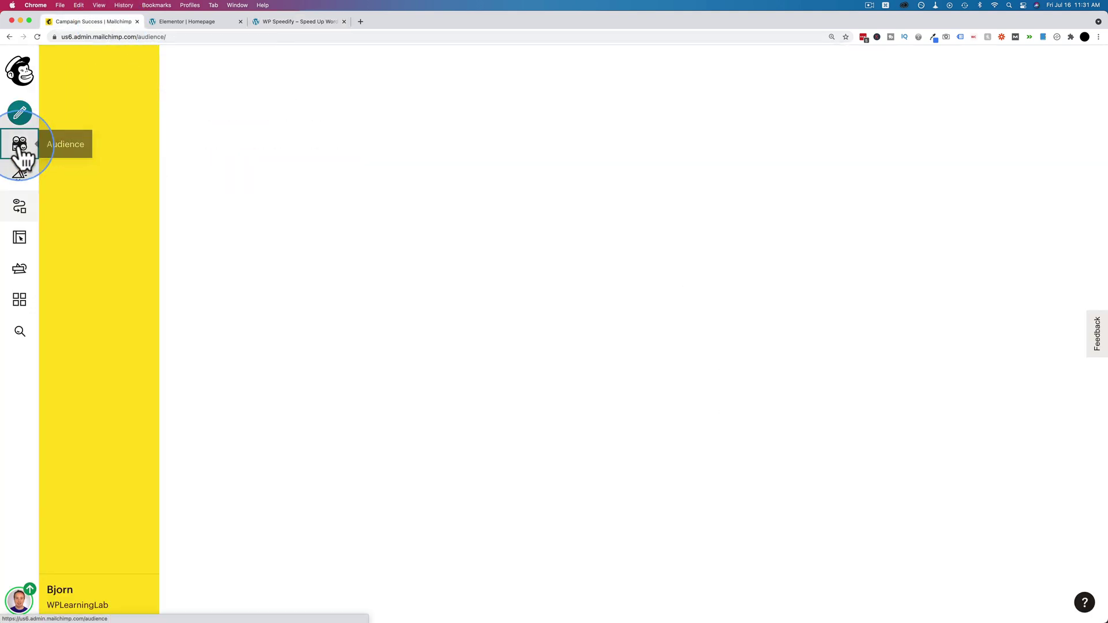
{"action": "left_click", "coordinate": [70, 152]}
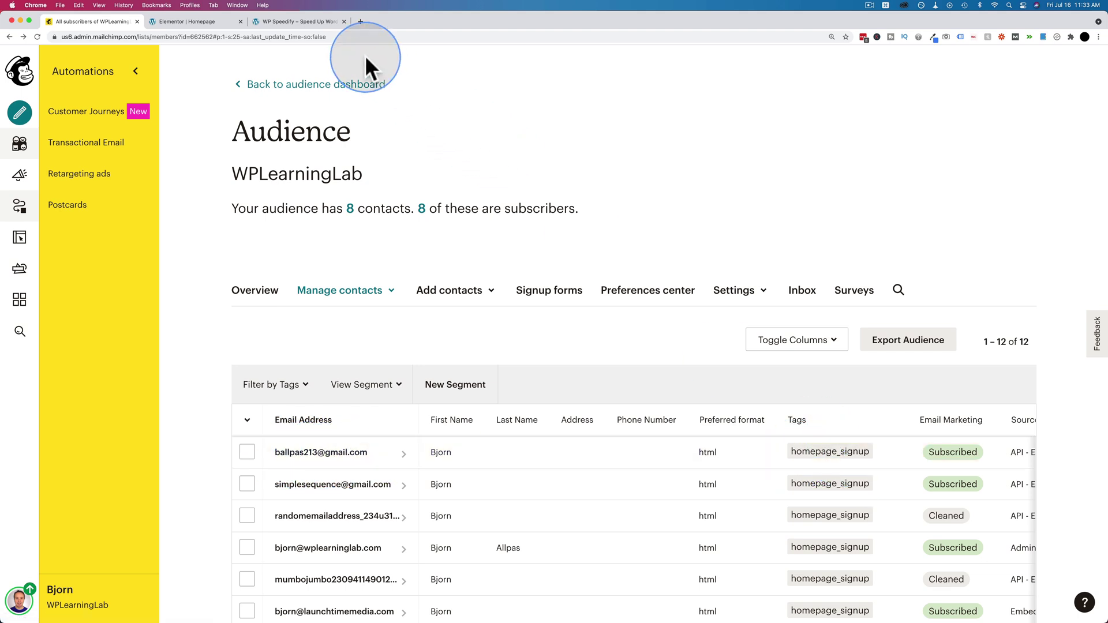
Step: Open Gmail in a new browser tab and open the "[Download] Your WP Security Checklist Has Arrived" email among the promotions
{"action": "left_click", "coordinate": [361, 21]}
{"action": "type", "text": "gmail"}
{"action": "key", "text": "Return"}
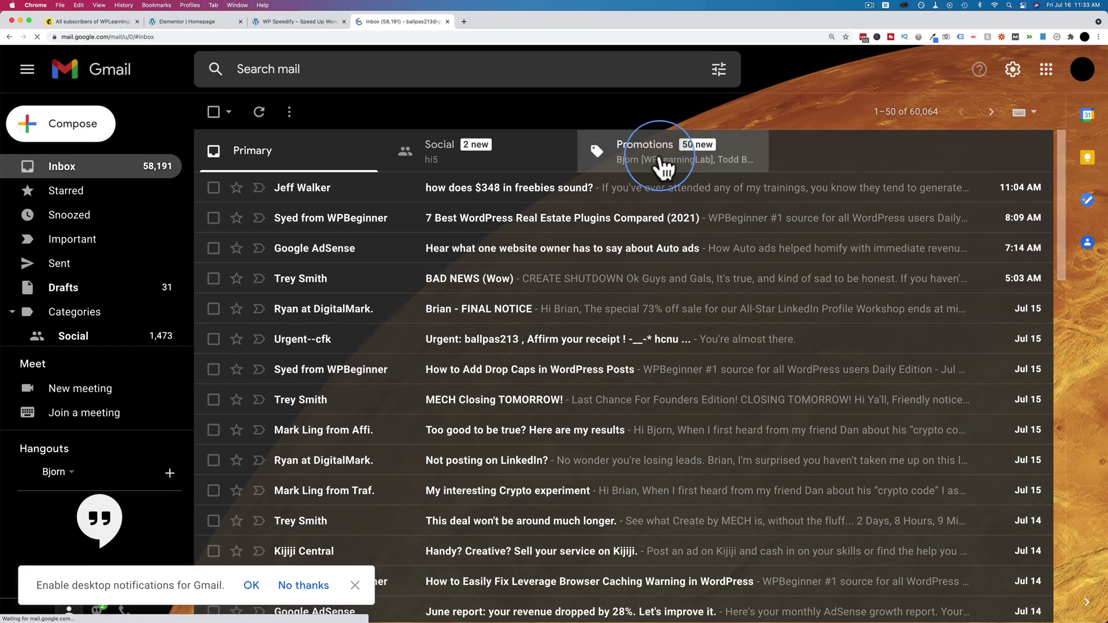
{"action": "left_click", "coordinate": [664, 151]}
{"action": "left_click", "coordinate": [292, 221]}
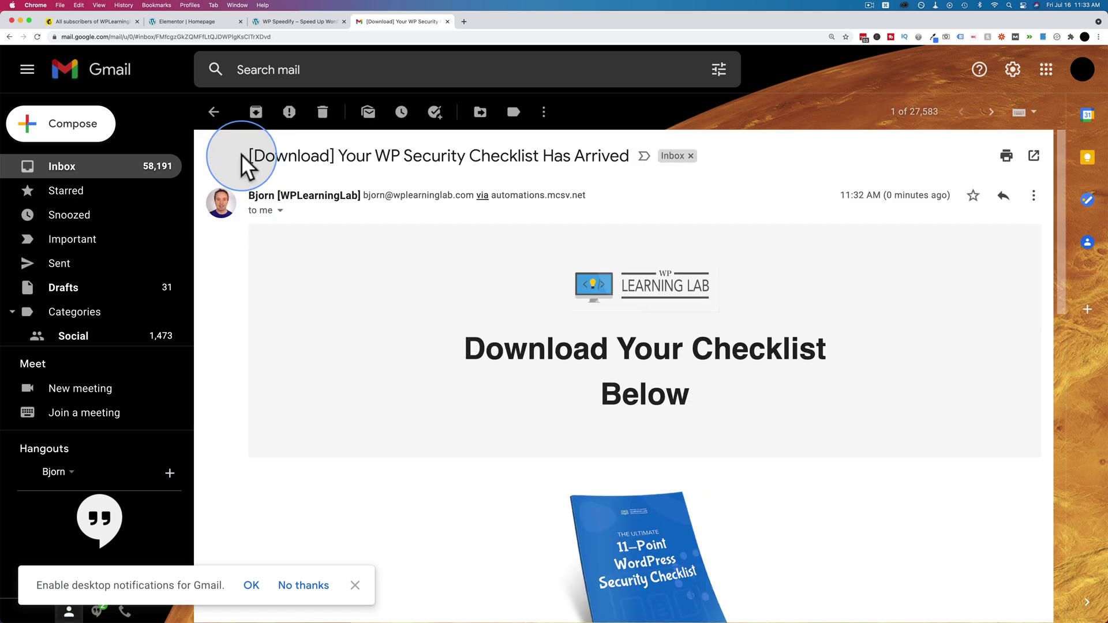
Step: Review the delivered email's subject and content, and follow its Download Now link to the PDF
{"action": "left_click_drag", "start_coordinate": [242, 154], "coordinate": [602, 164]}
{"action": "scroll", "coordinate": [674, 203], "scroll_direction": "down", "scroll_amount": 5}
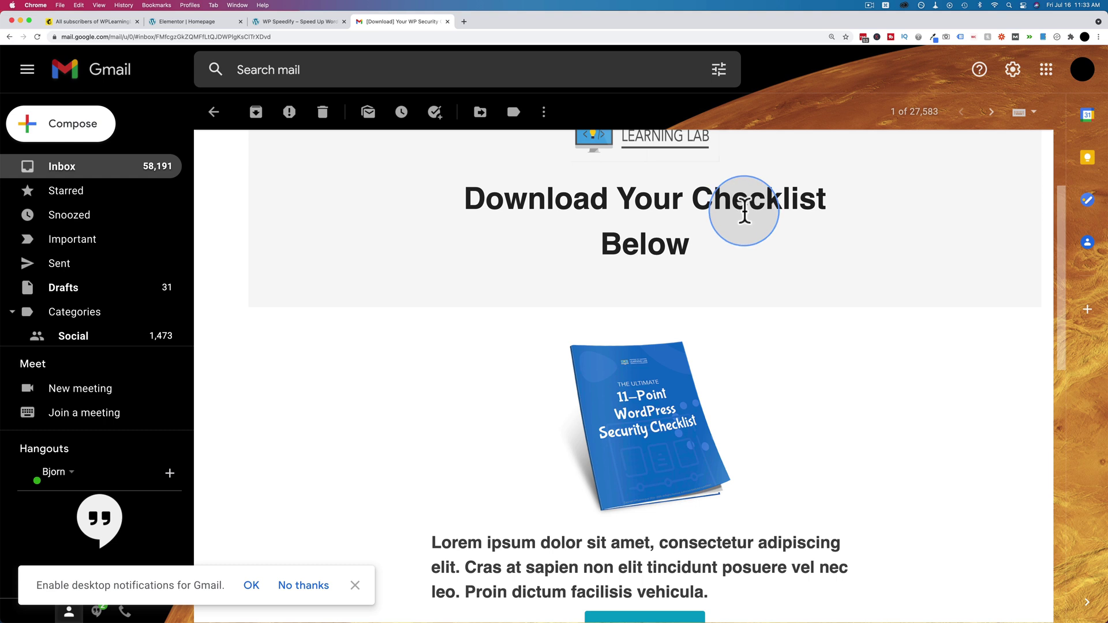
{"action": "scroll", "coordinate": [722, 249], "scroll_direction": "down", "scroll_amount": 6}
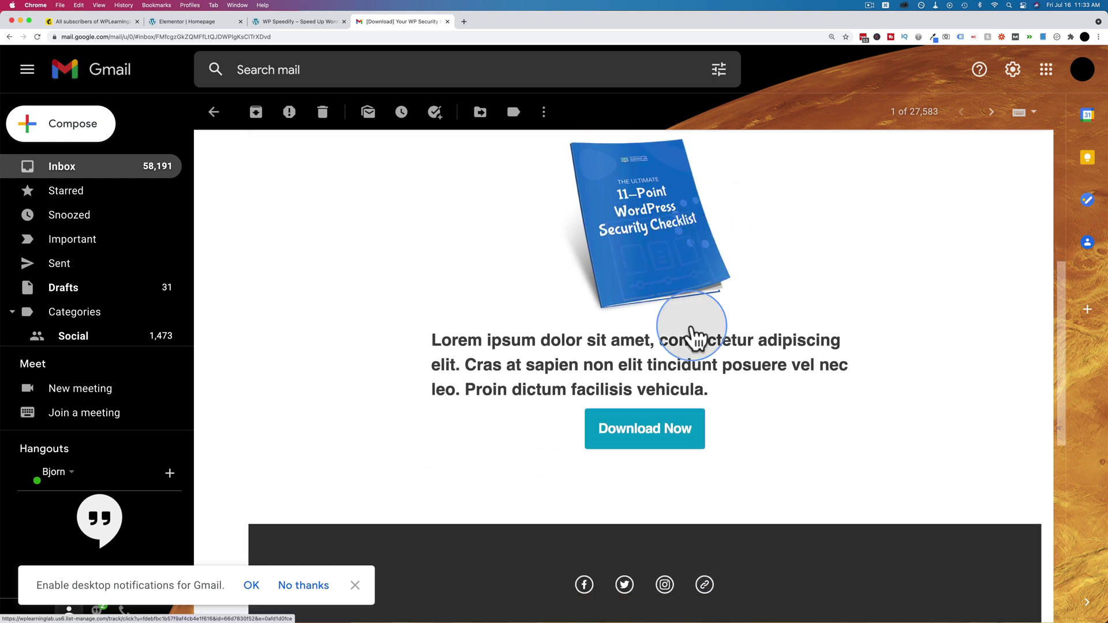
{"action": "left_click", "coordinate": [646, 430]}
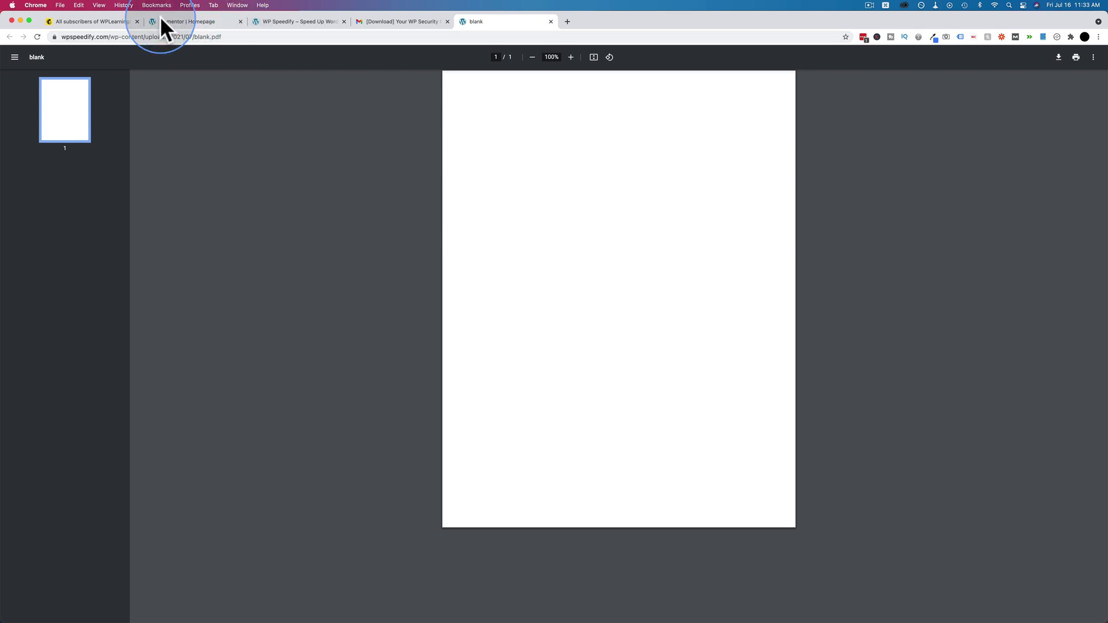
Step: Return to the Elementor homepage editor and look over the checklist opt-in section
{"action": "left_click", "coordinate": [183, 21]}
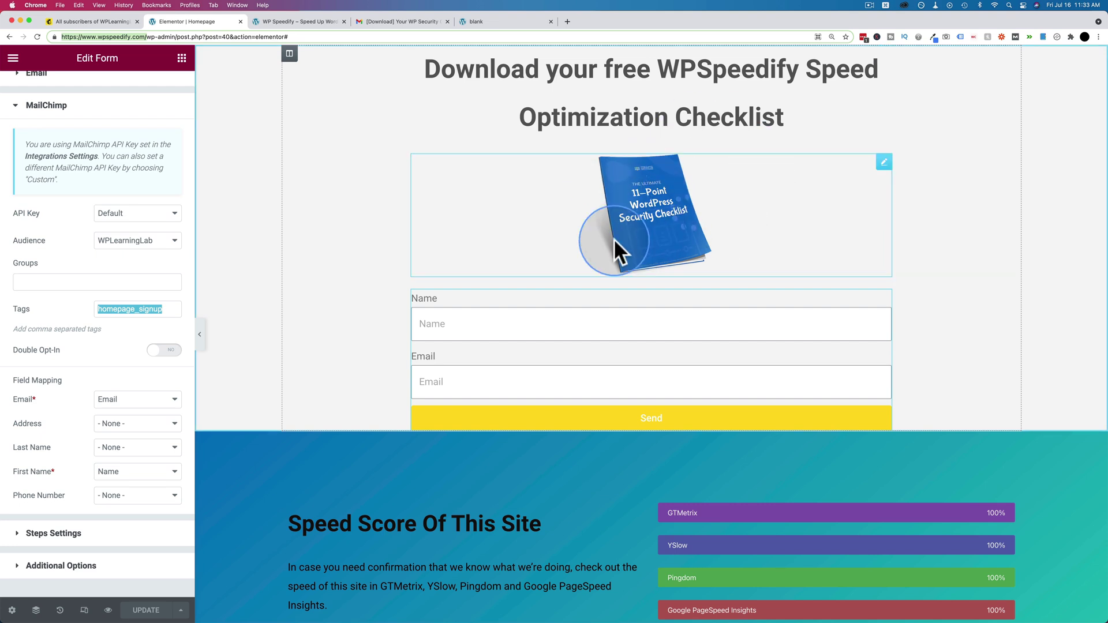
{"action": "scroll", "coordinate": [614, 238], "scroll_direction": "up", "scroll_amount": 1}
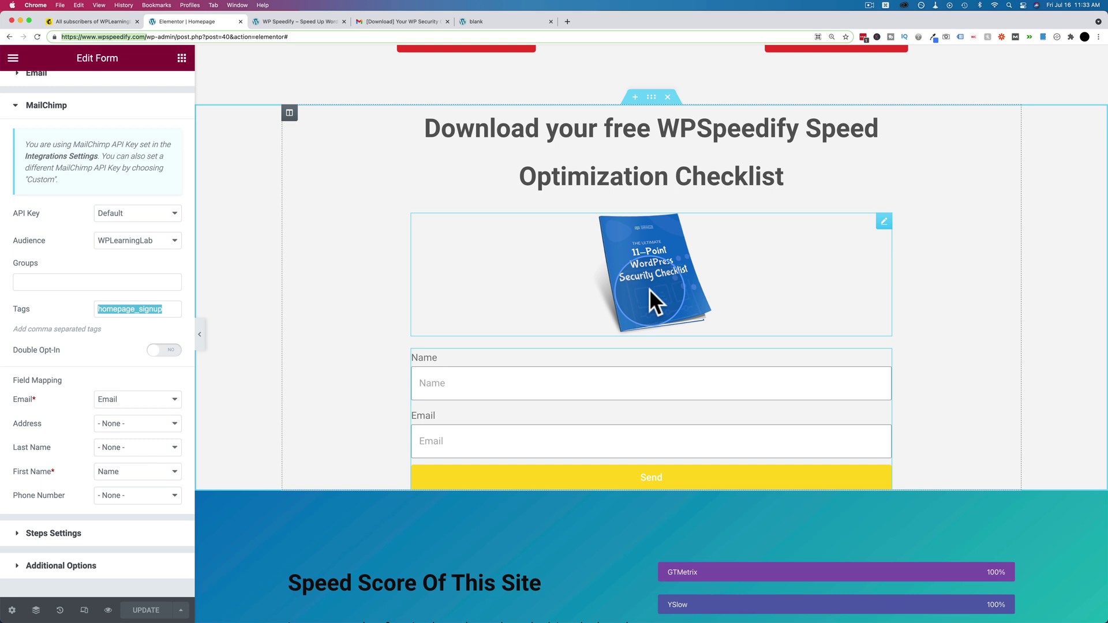
{"action": "left_click", "coordinate": [382, 143]}
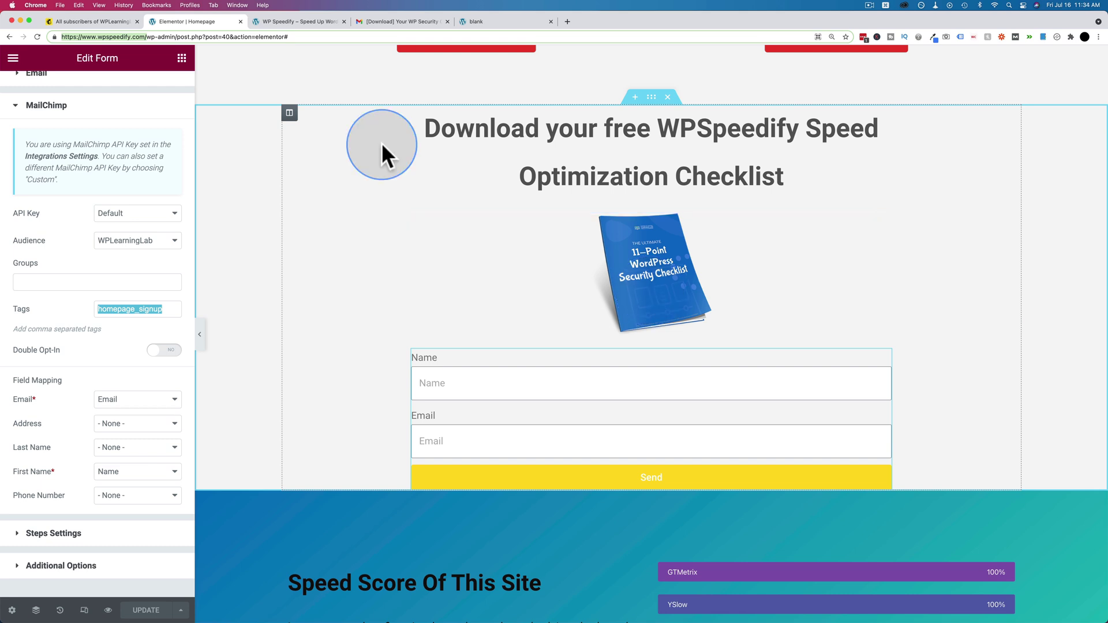